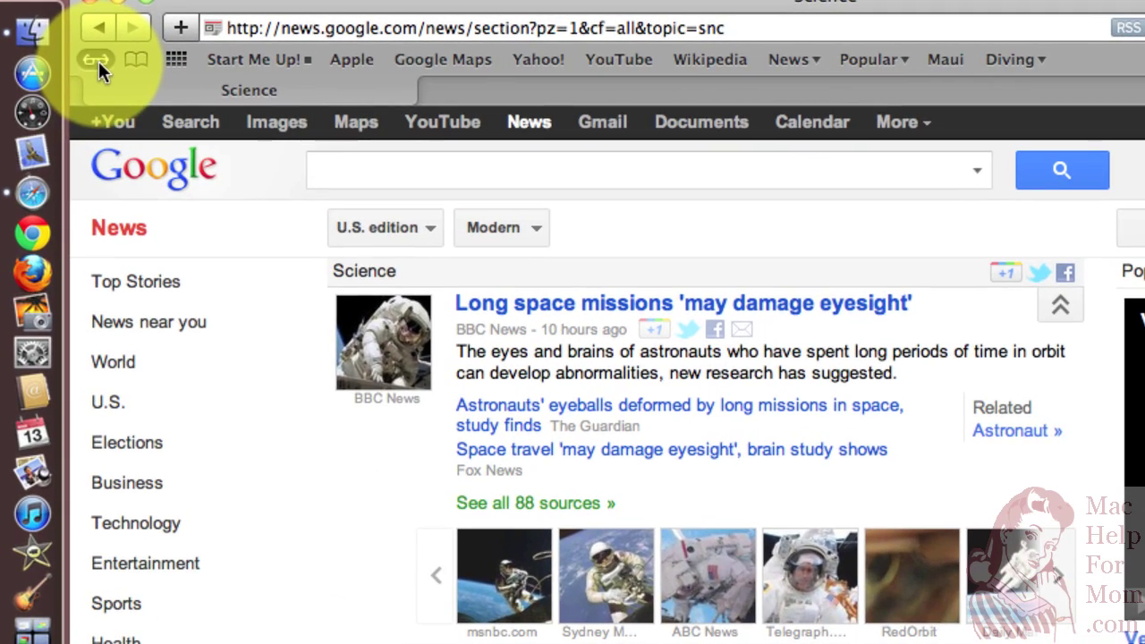
# - Briefly show and hide the Reading List, then scroll down to the Scenic Greek Island story
pyautogui.click(97, 62)
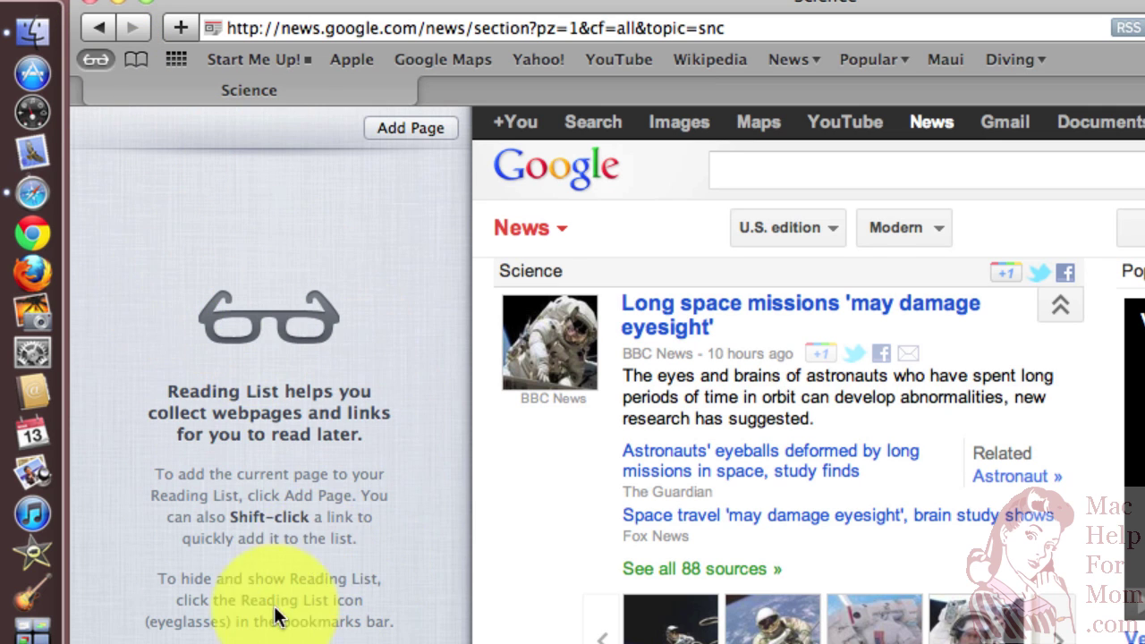
pyautogui.click(99, 60)
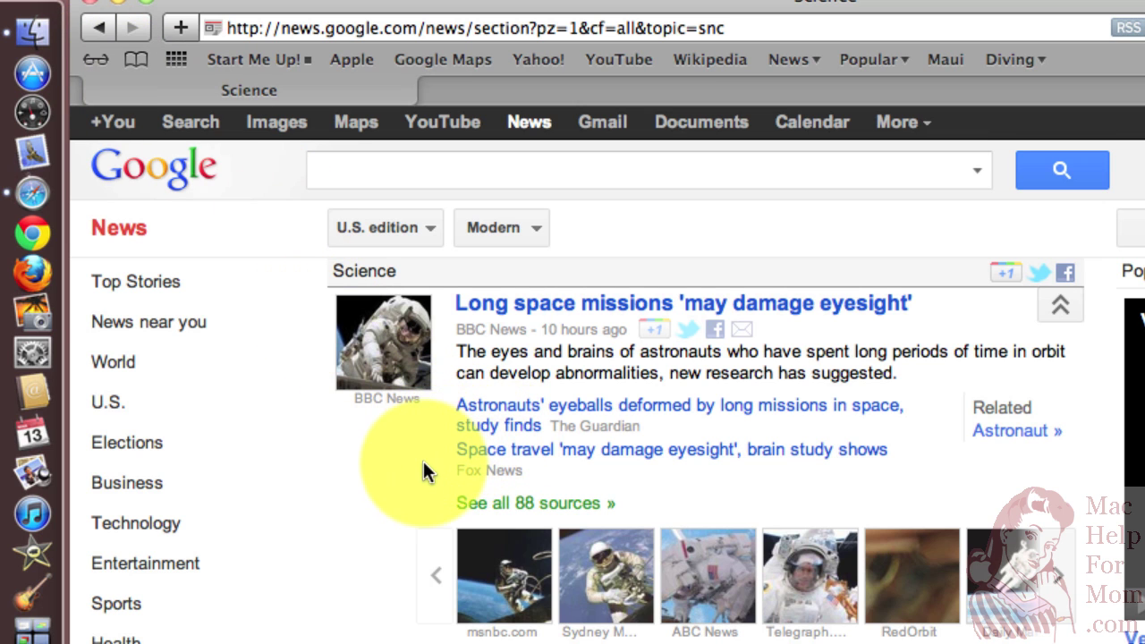
pyautogui.scroll(-2, 423, 473)
pyautogui.scroll(-5, 424, 463)
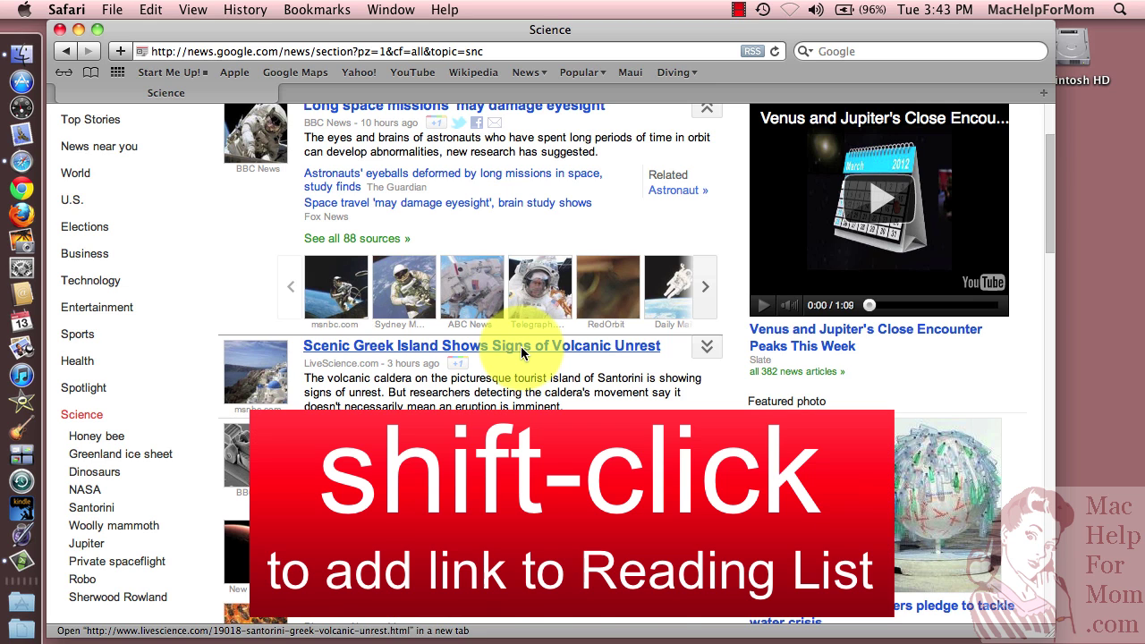
# - Save the Scenic Greek Island volcanic unrest story to the Reading List and confirm it appears there
pyautogui.keyDown('shift'); pyautogui.click(522, 353); pyautogui.keyUp('shift')
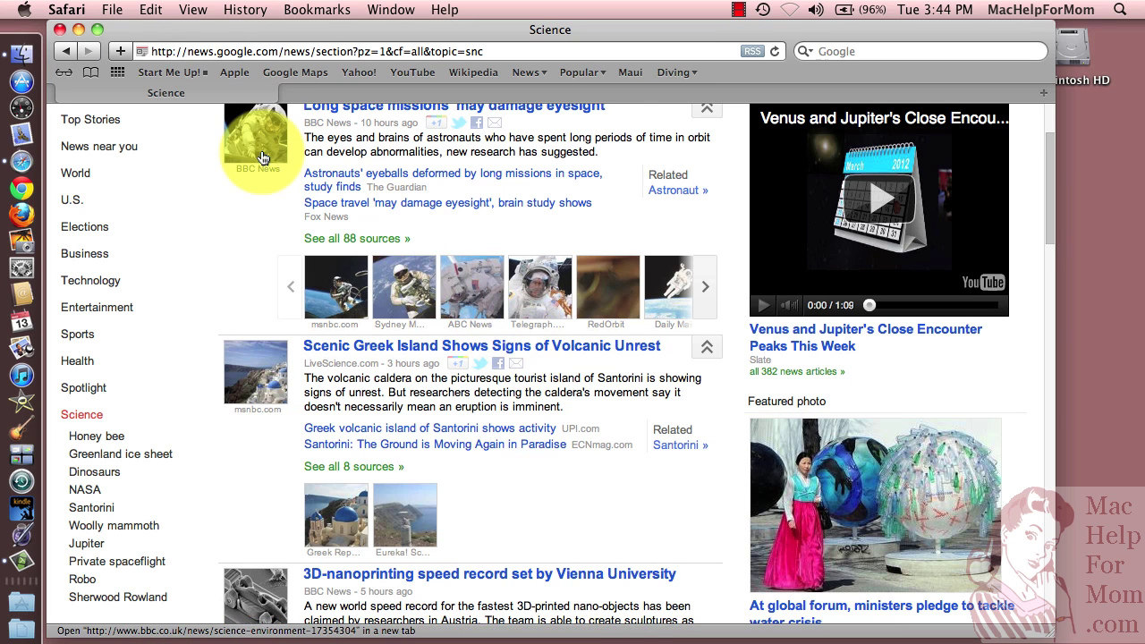
pyautogui.keyDown('super'); pyautogui.click(262, 157); pyautogui.keyUp('super')
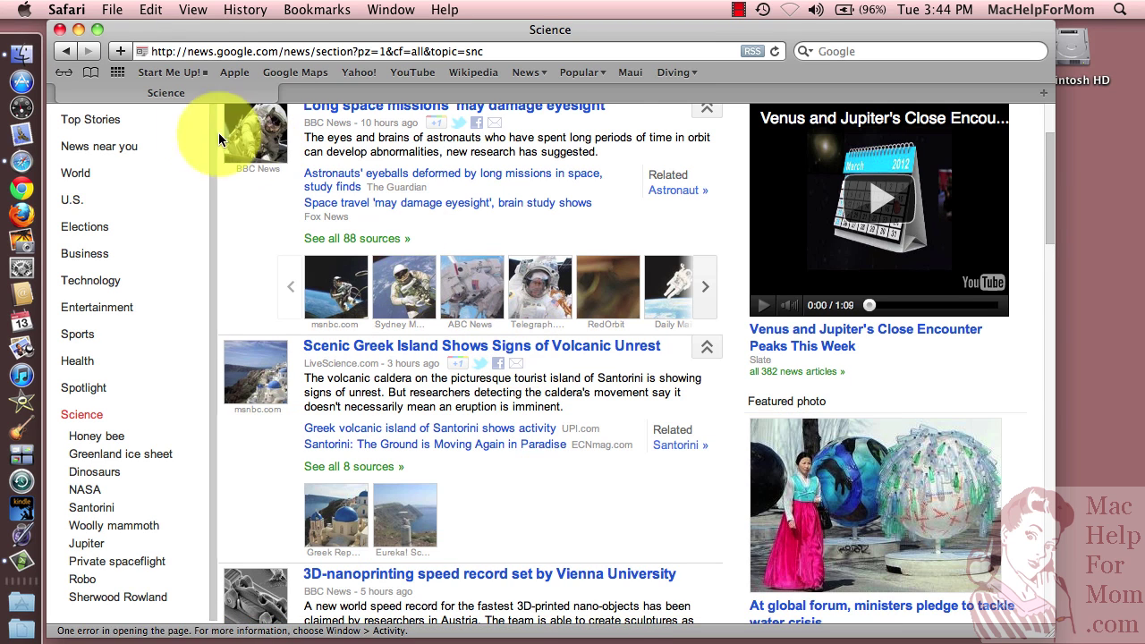
pyautogui.click(63, 72)
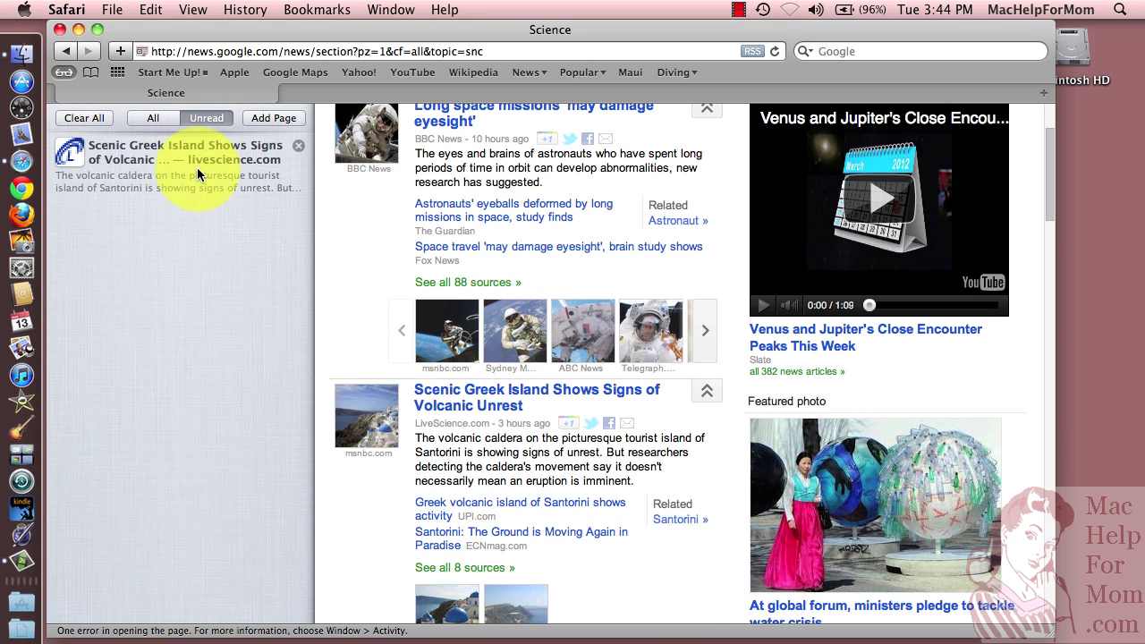
pyautogui.click(66, 73)
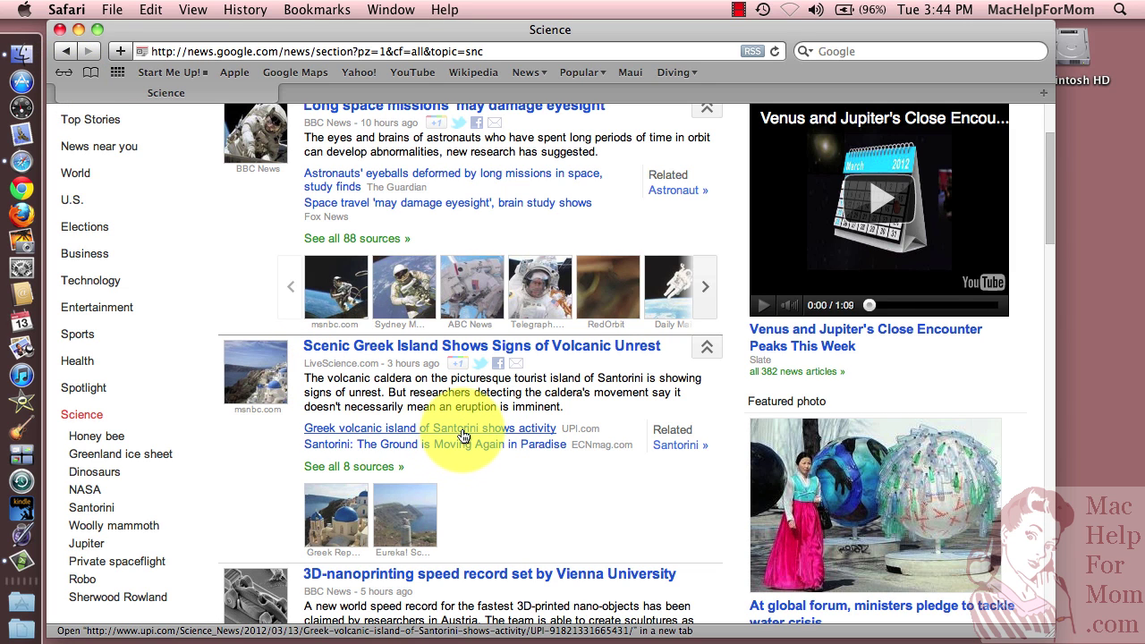
# - Drag the UPI Santorini link and the ECNmag Santorini link into the Reading List
pyautogui.moveTo(462, 429); pyautogui.dragTo(62, 74)
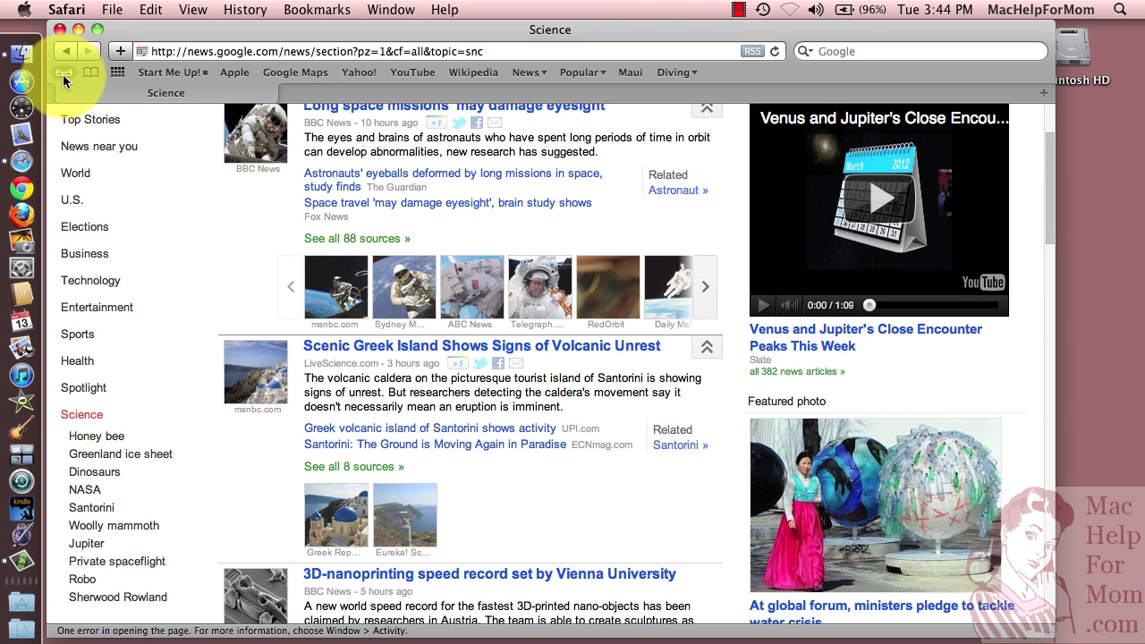
pyautogui.click(62, 74)
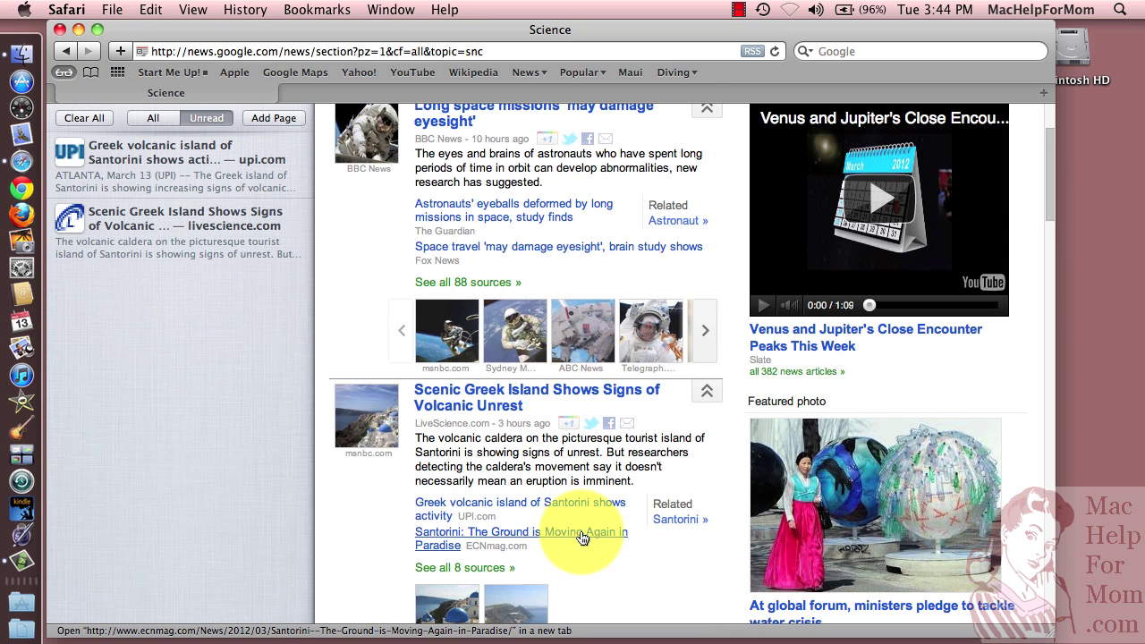
pyautogui.moveTo(580, 537); pyautogui.dragTo(228, 410)
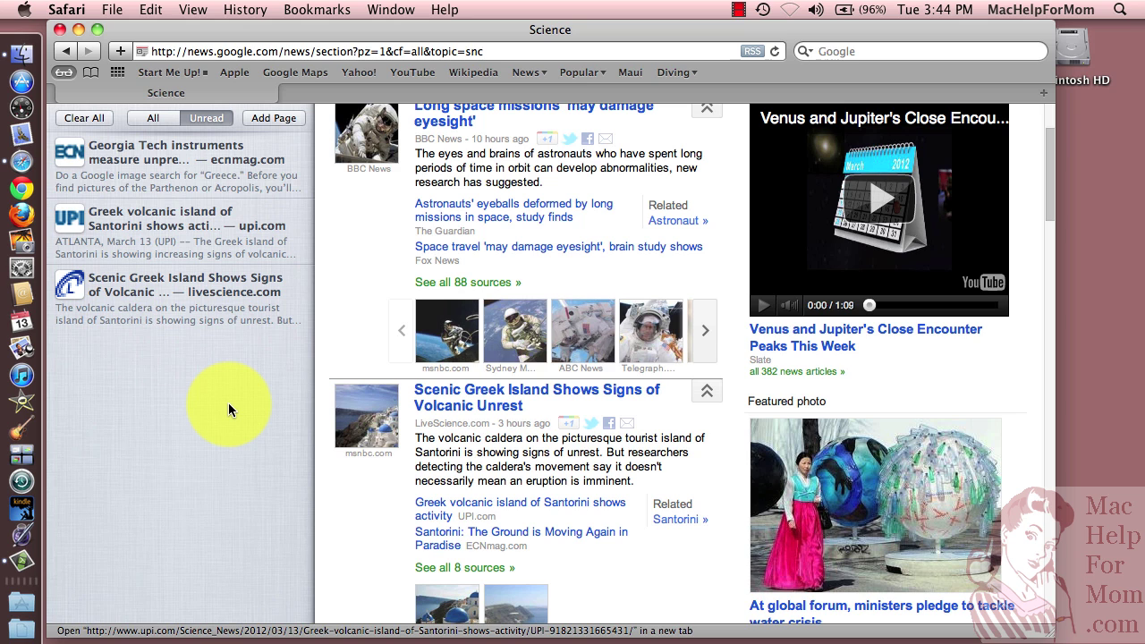
# - Open the BBC 3D-nanoprinting article in a new tab and add it via Bookmarks > Add to Reading List
pyautogui.scroll(-8, 384, 252)
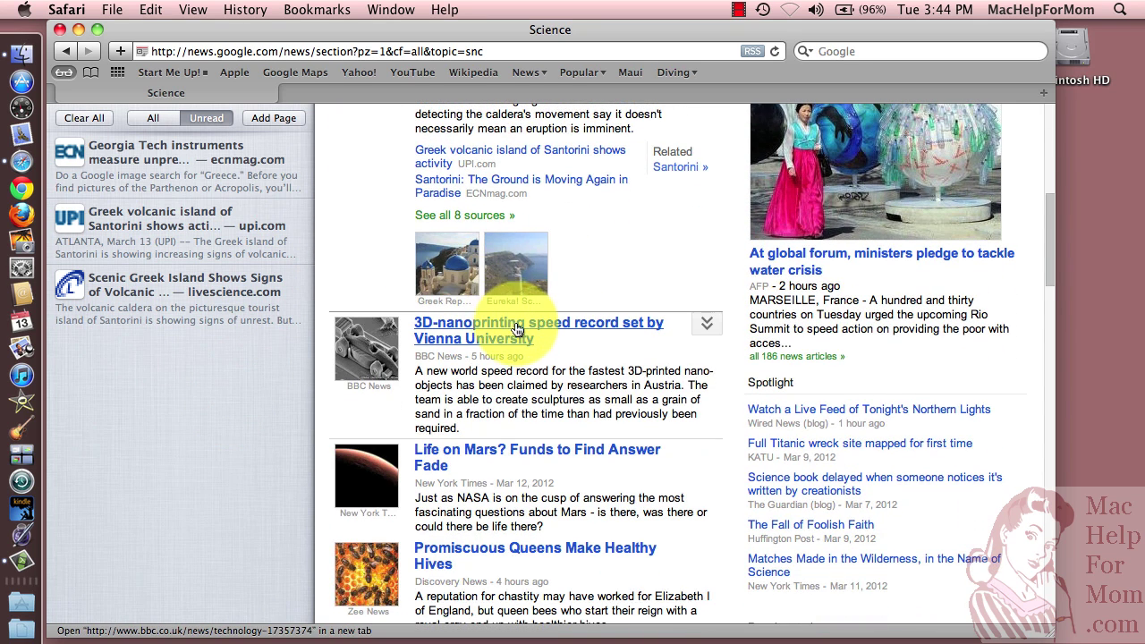
pyautogui.keyDown('super'); pyautogui.click(506, 327); pyautogui.keyUp('super')
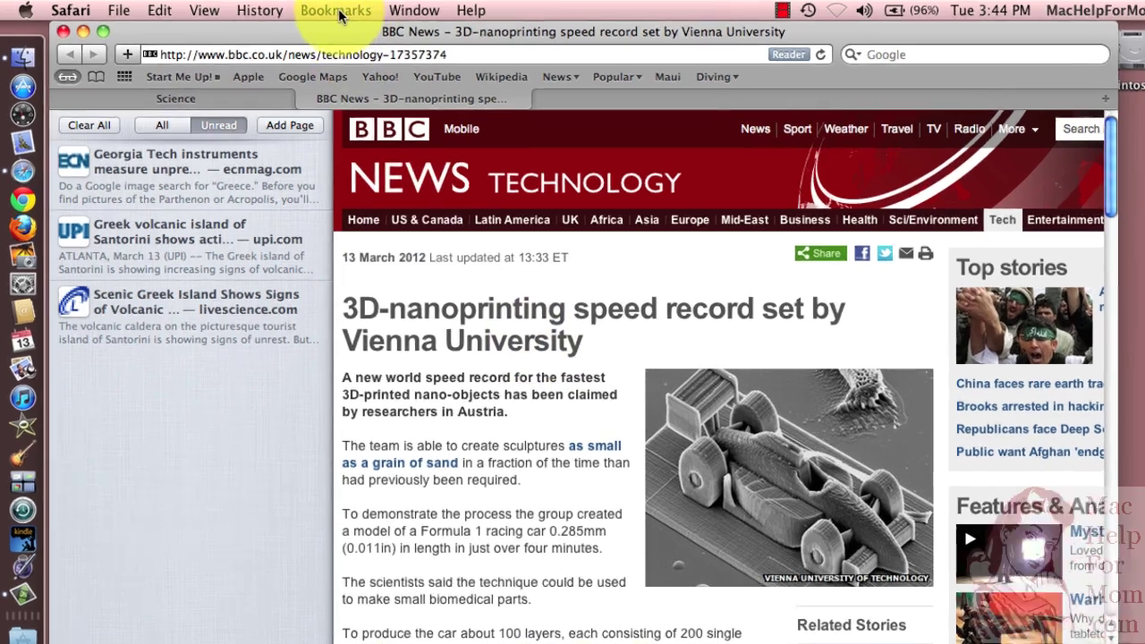
pyautogui.click(337, 12)
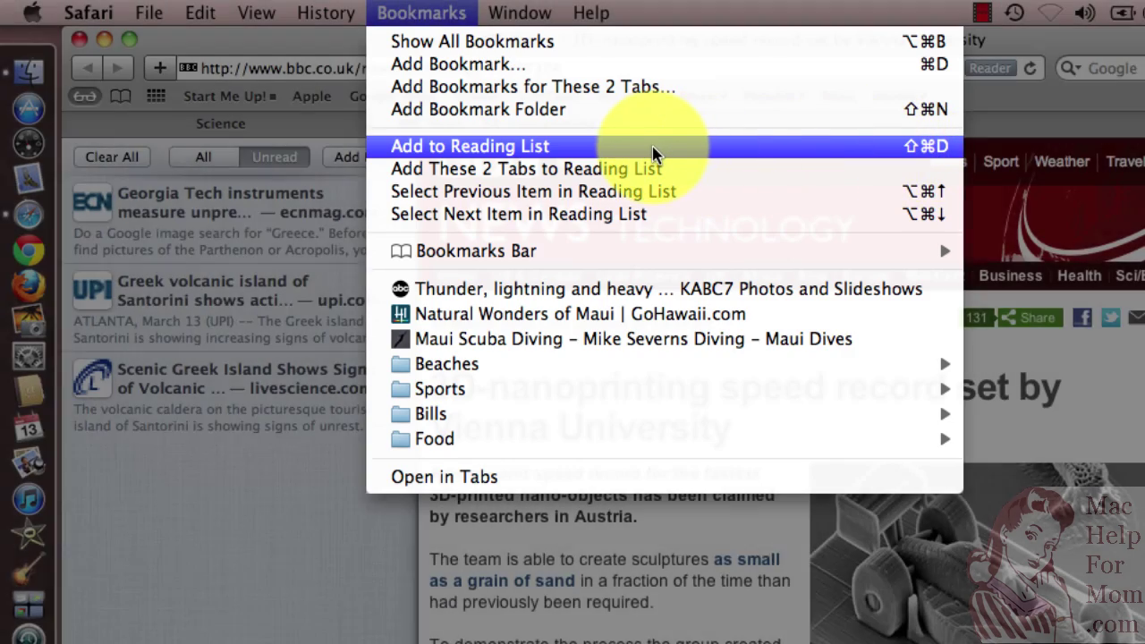
pyautogui.click(662, 150)
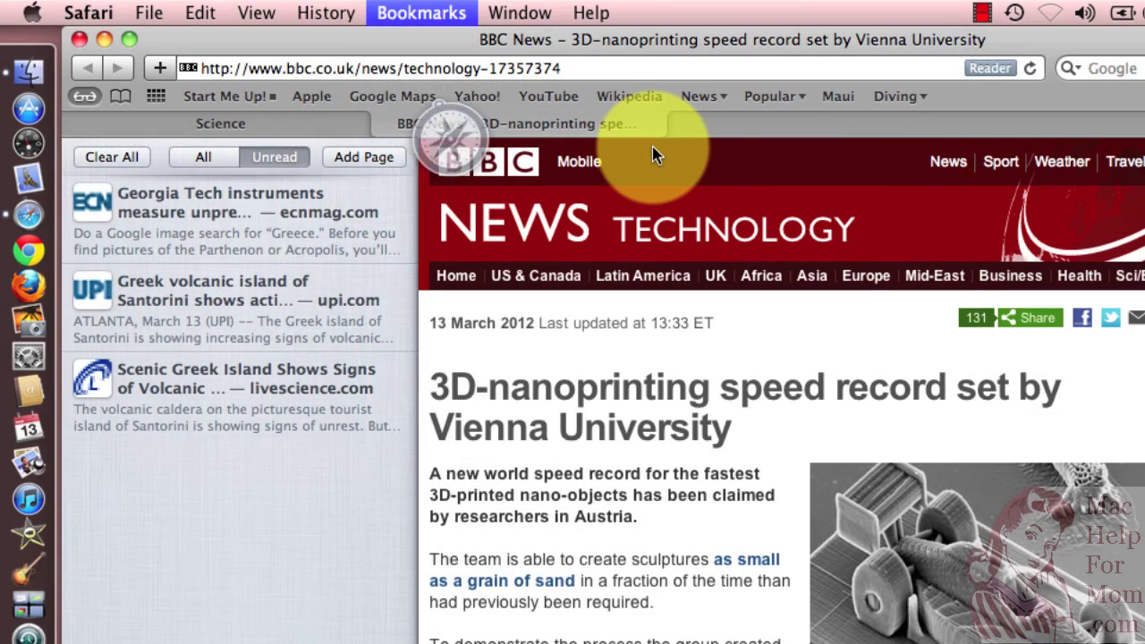
# - Return to the Google News Science page and scroll further down the headlines
pyautogui.click(258, 131)
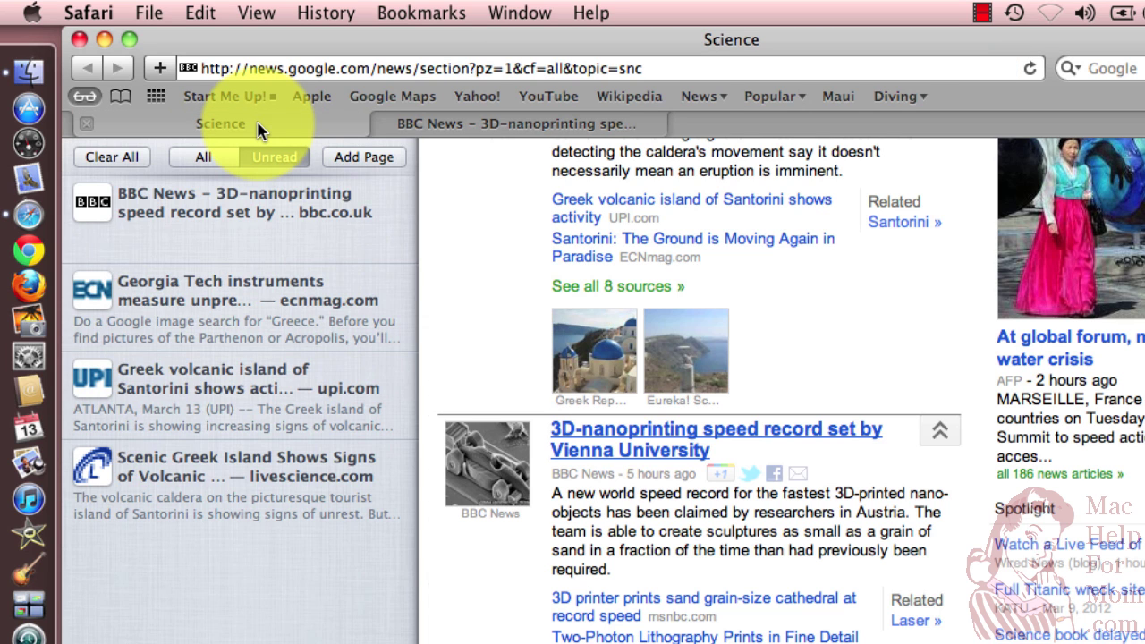
pyautogui.moveTo(697, 369)
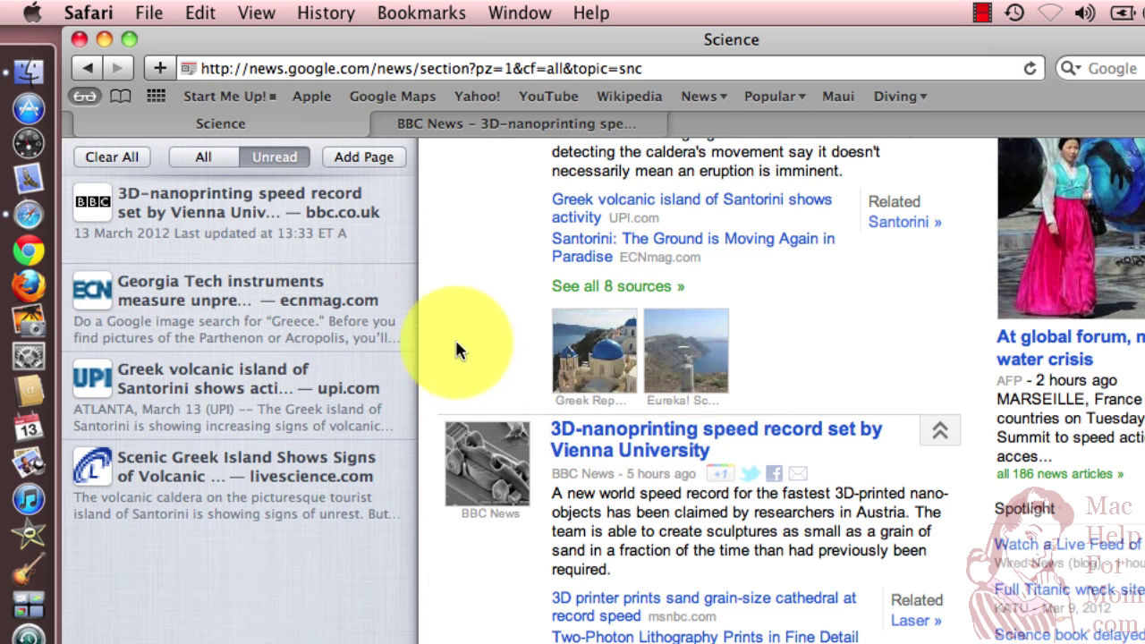
pyautogui.scroll(-5, 533, 387)
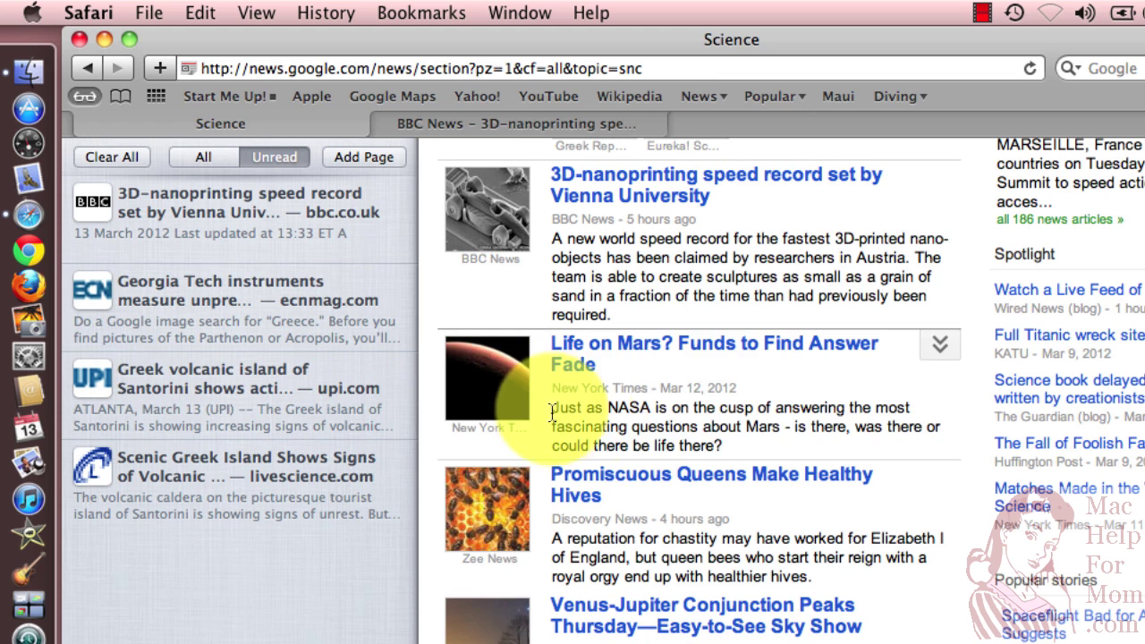
# - Open the NYTimes Life on Mars story, drag its site icon into the Reading List, then close that tab
pyautogui.click(700, 353)
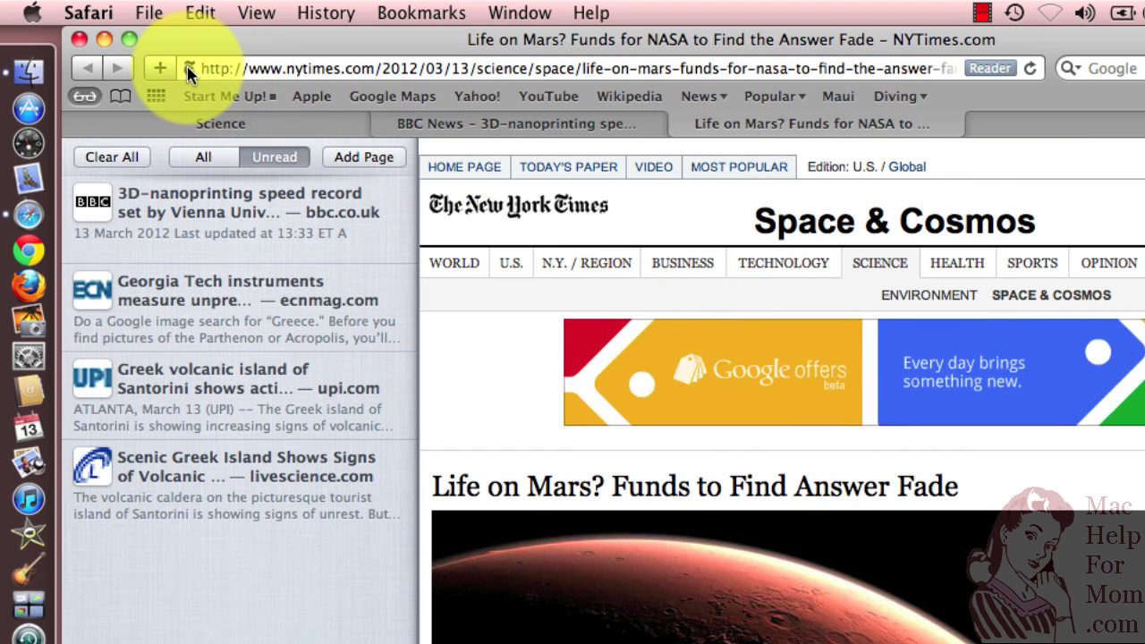
pyautogui.moveTo(187, 66); pyautogui.dragTo(150, 583)
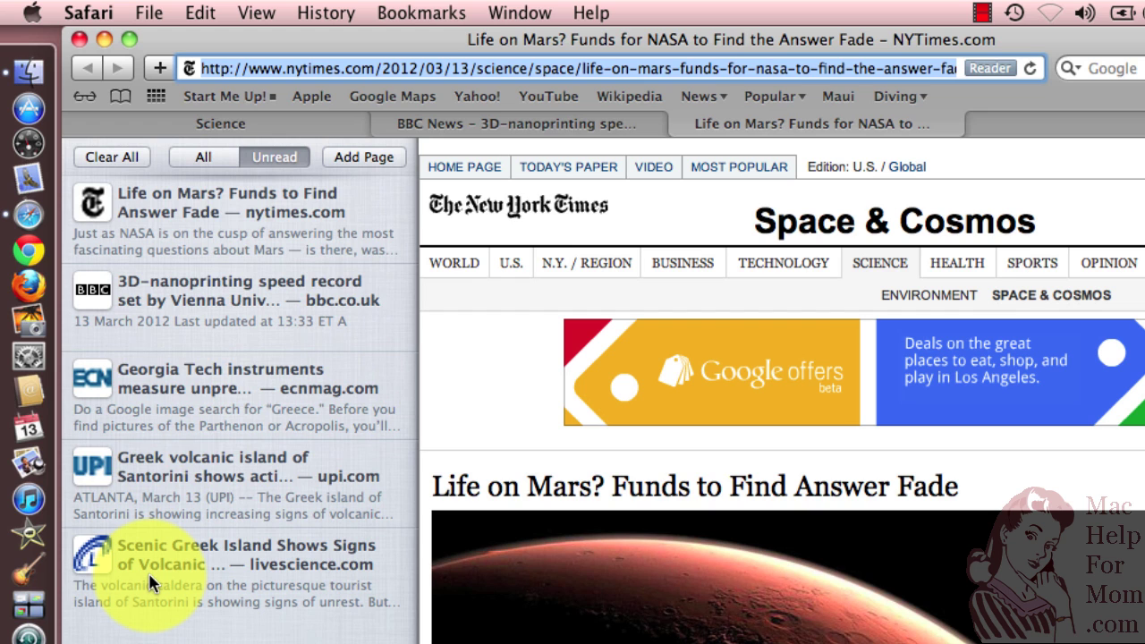
pyautogui.click(685, 123)
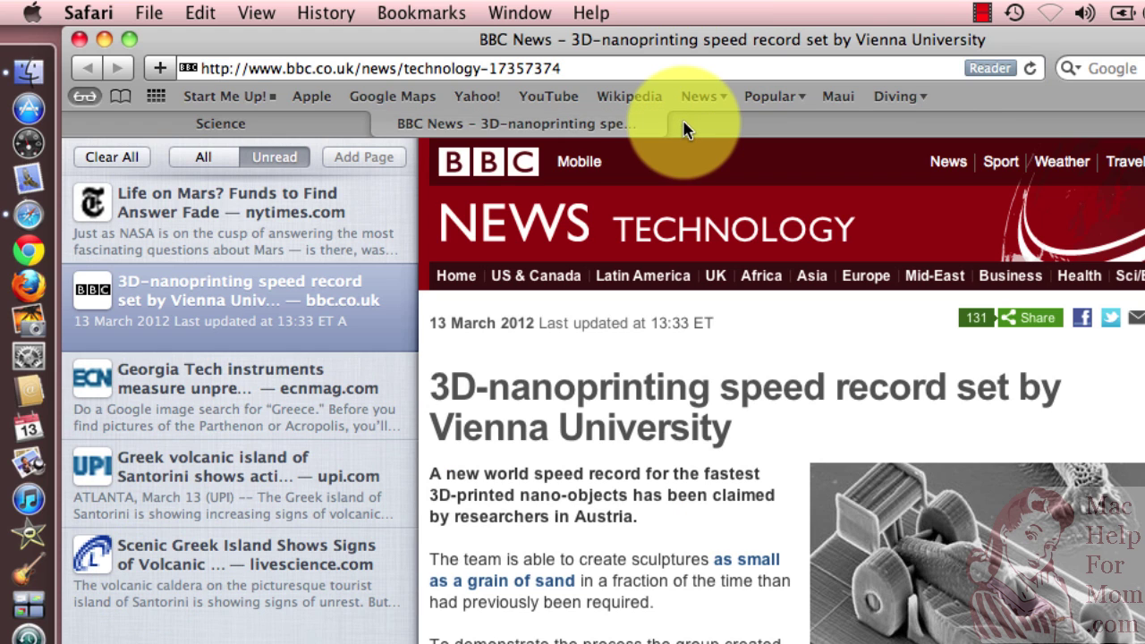
# - Close the BBC article tab and open the Saturn moon story in a new tab
pyautogui.click(388, 126)
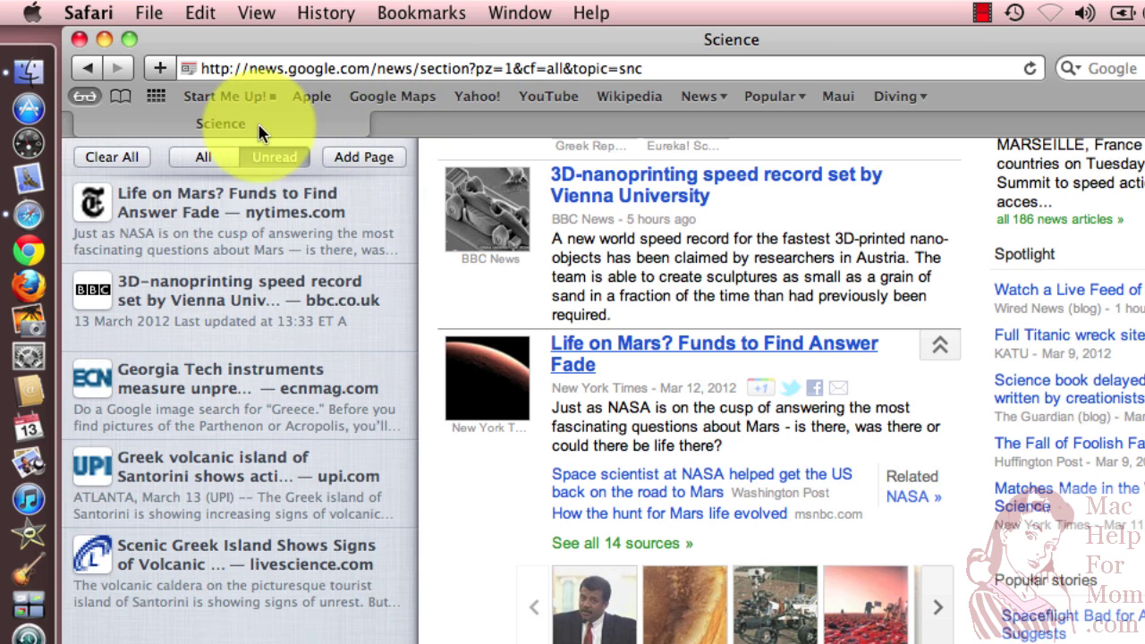
pyautogui.scroll(-5, 775, 492)
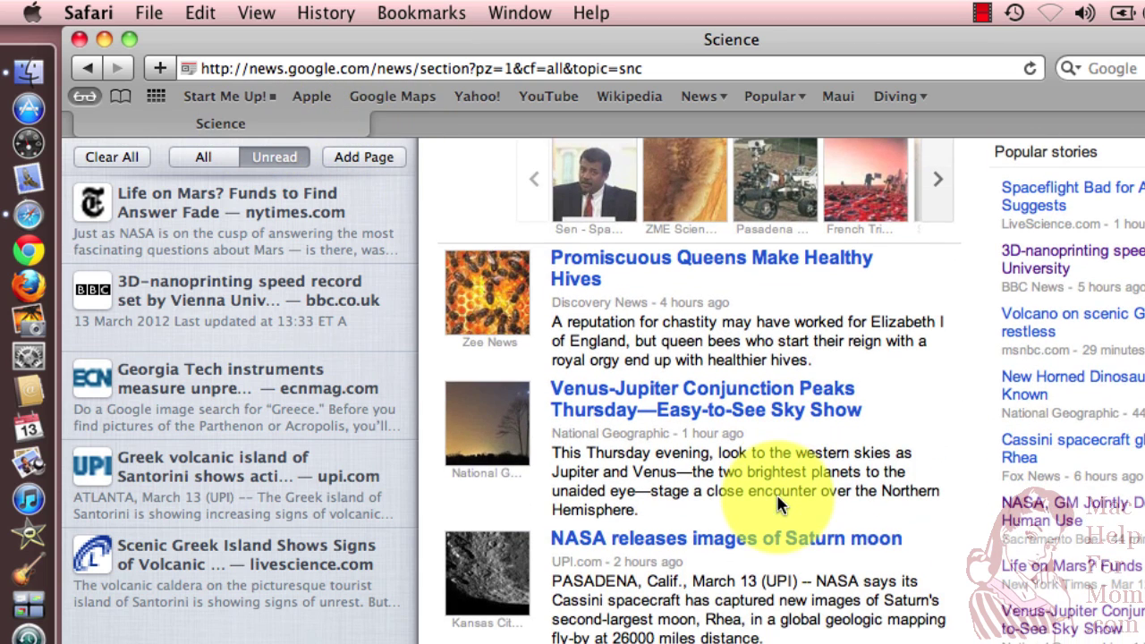
pyautogui.click(713, 538)
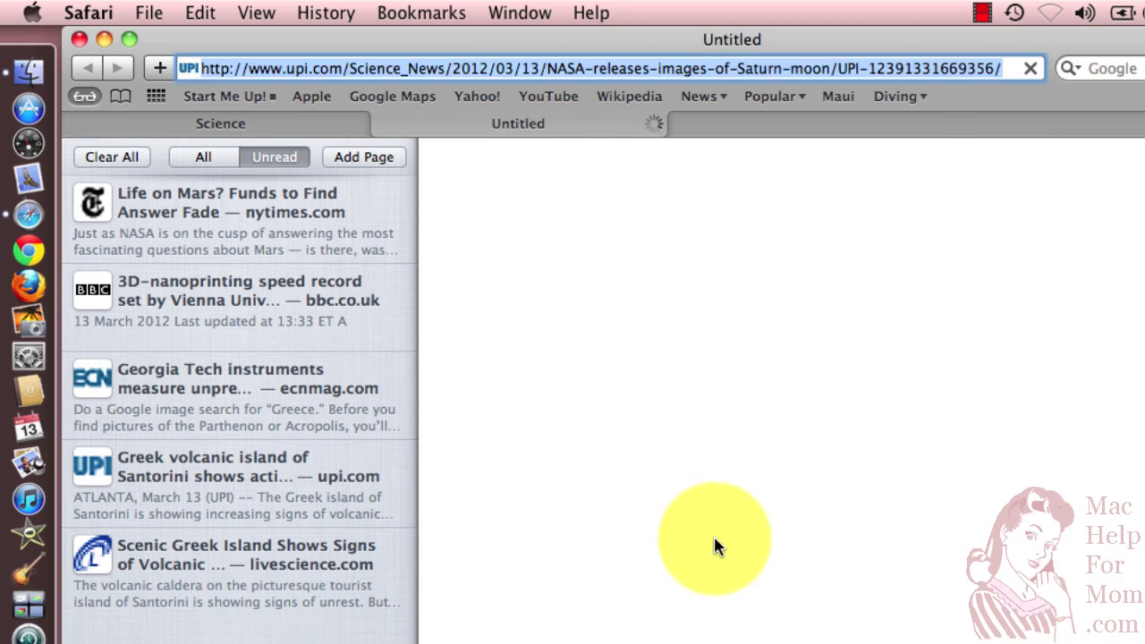
# - Open the woolly mammoth and Lift off commercial spaceship stories in their own new tabs
pyautogui.click(223, 125)
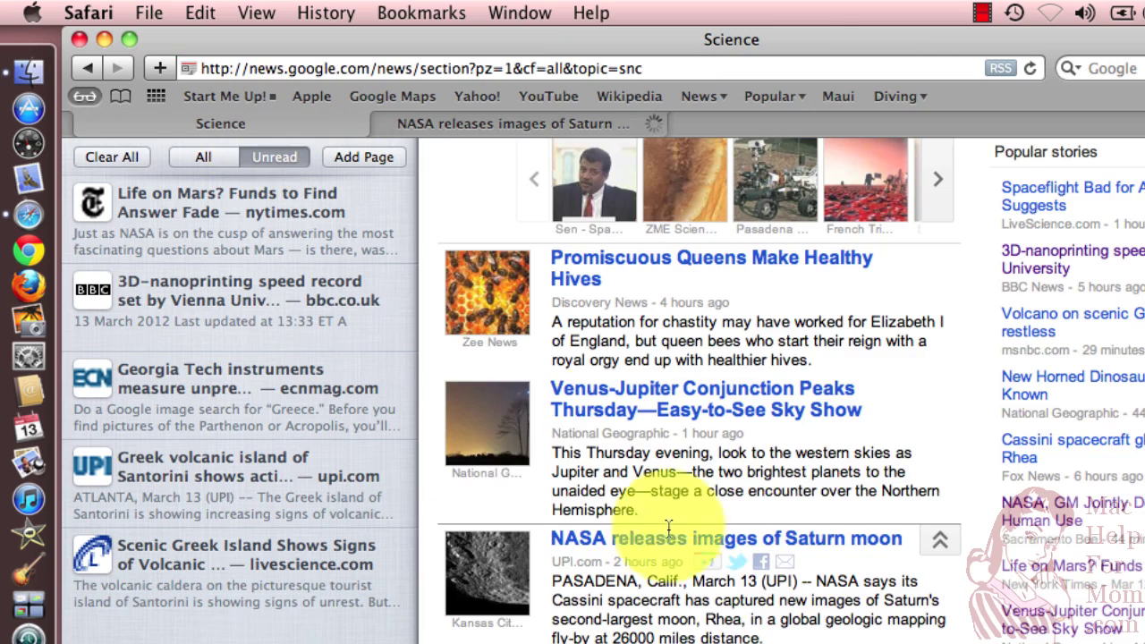
pyautogui.scroll(-5, 669, 528)
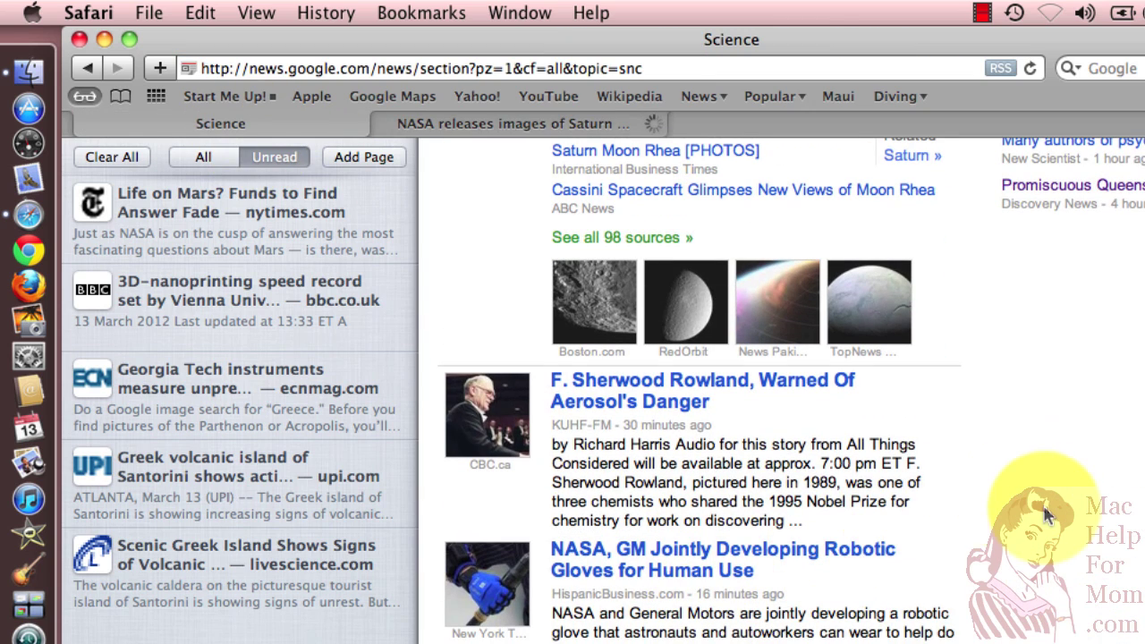
pyautogui.scroll(-5, 1047, 514)
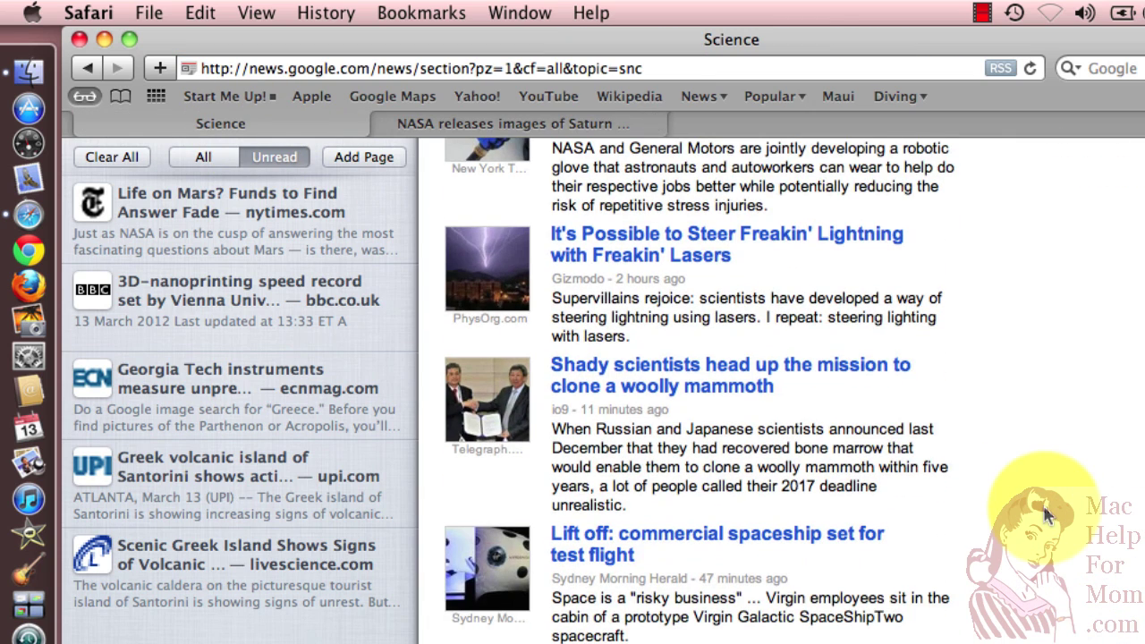
pyautogui.click(735, 369)
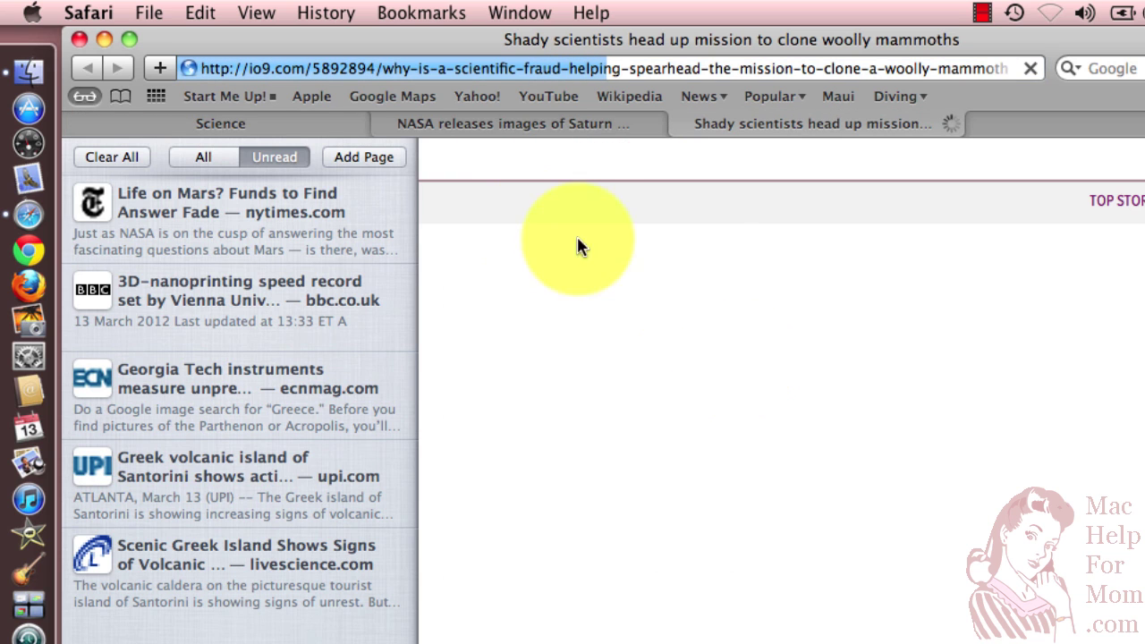
pyautogui.click(238, 125)
pyautogui.scroll(-4, 626, 403)
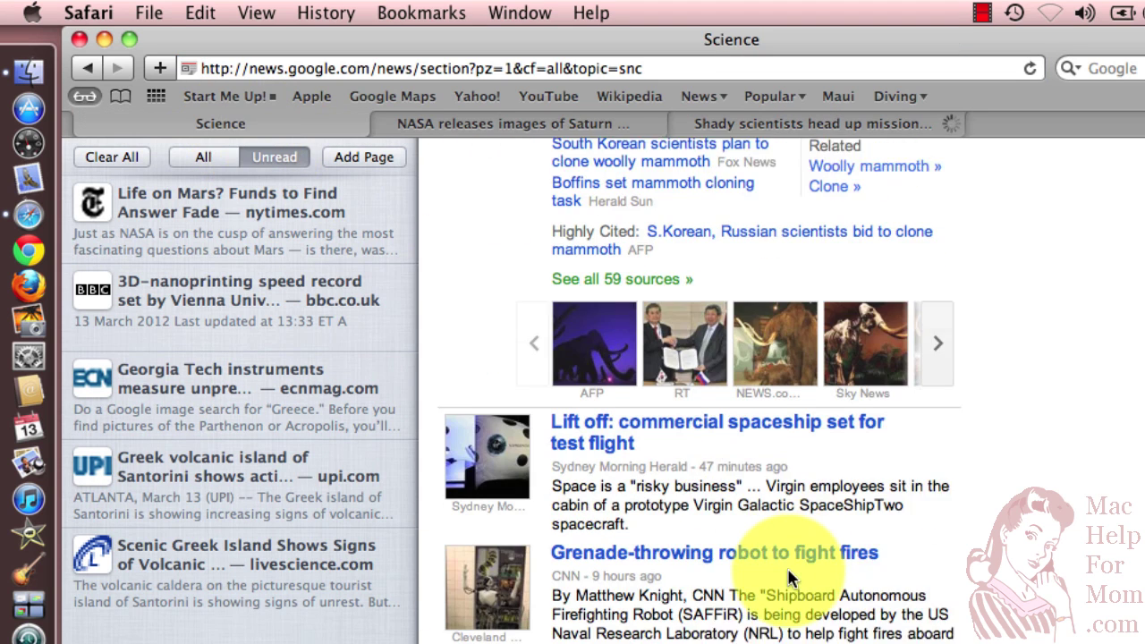
pyautogui.scroll(-3, 786, 566)
pyautogui.click(737, 381)
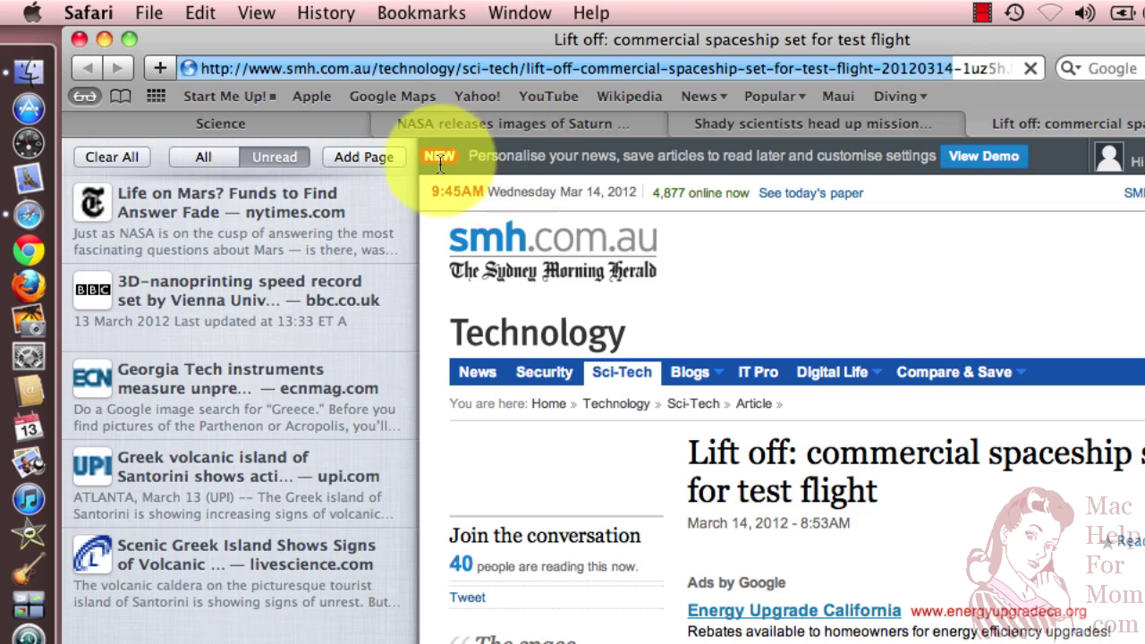
# - Choose Bookmarks > Add These 4 Tabs to Reading List
pyautogui.click(418, 12)
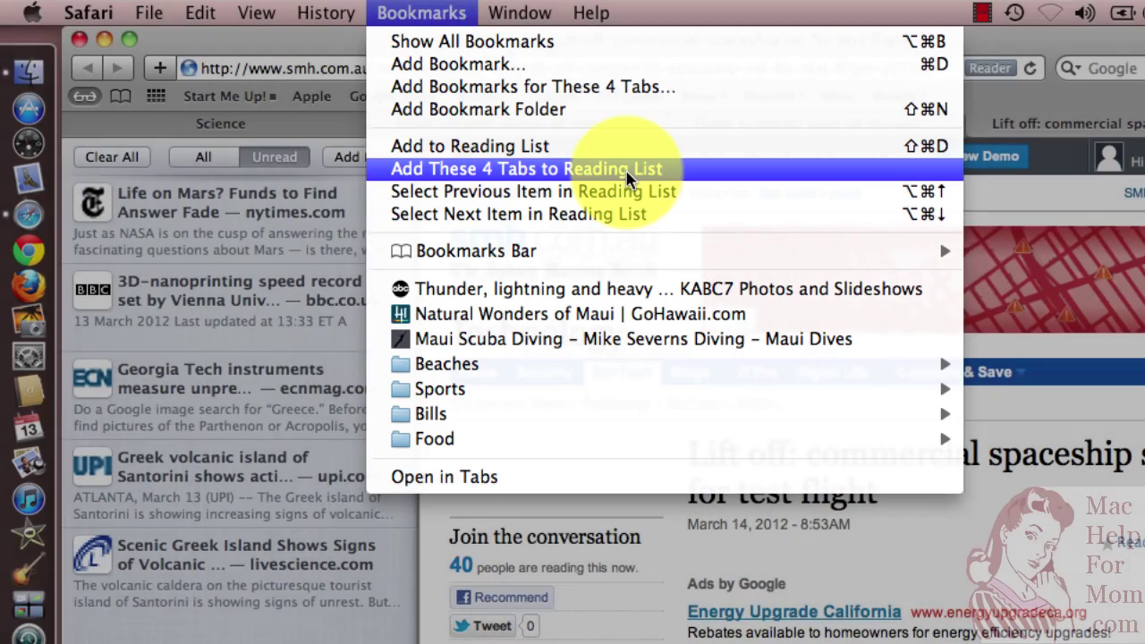
pyautogui.click(626, 170)
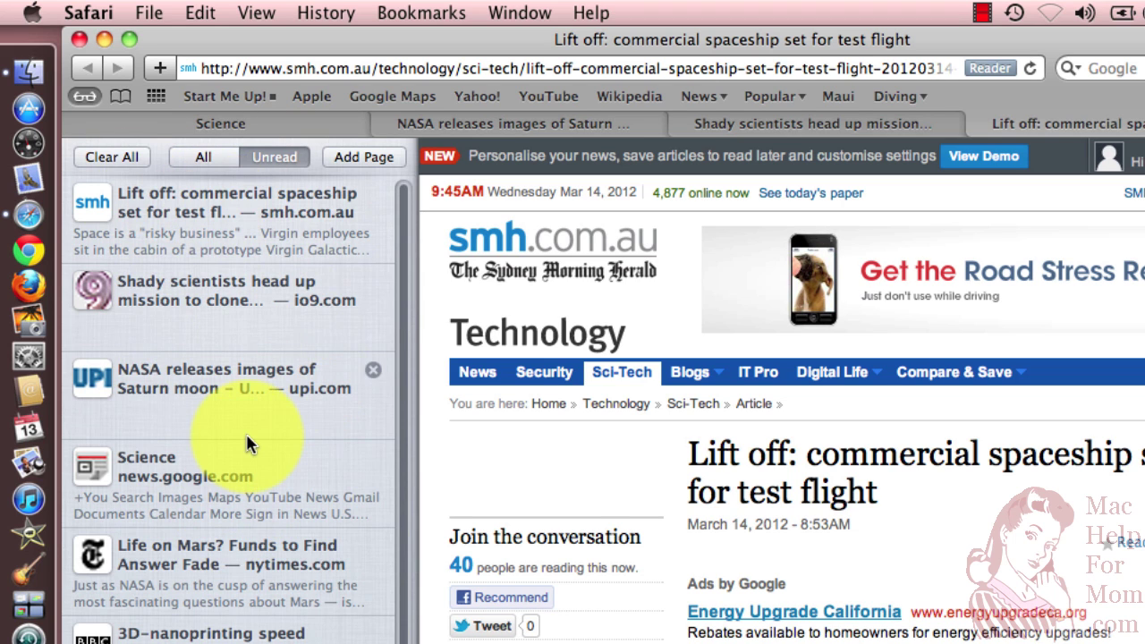
# - Close the Lift off, Shady scientists and NASA Saturn moon article tabs
pyautogui.click(977, 123)
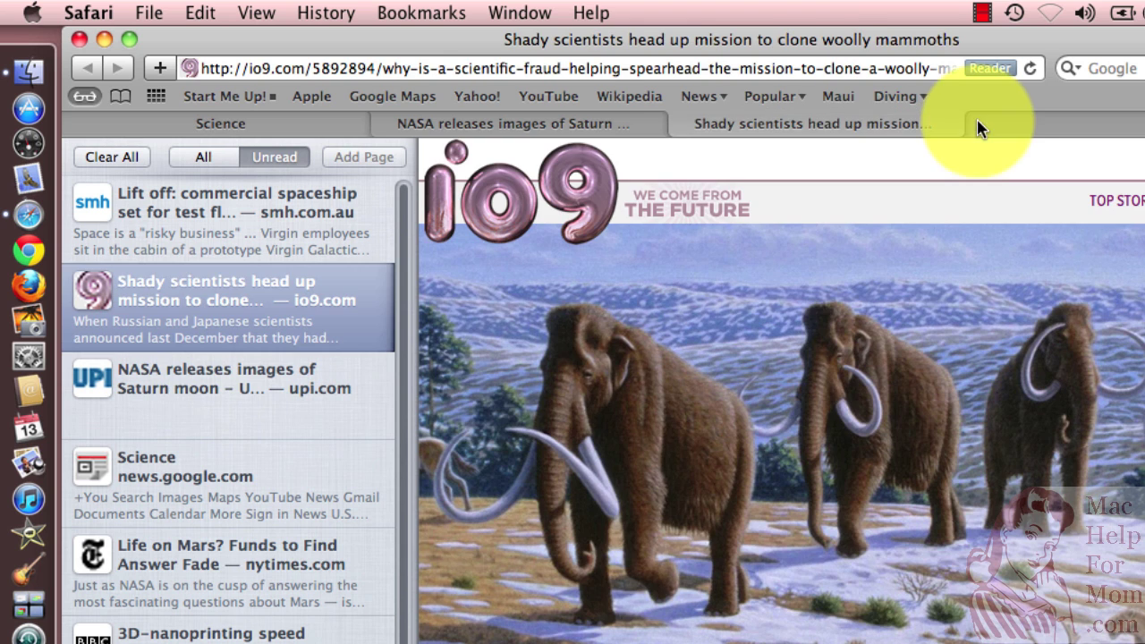
pyautogui.click(683, 124)
pyautogui.click(380, 125)
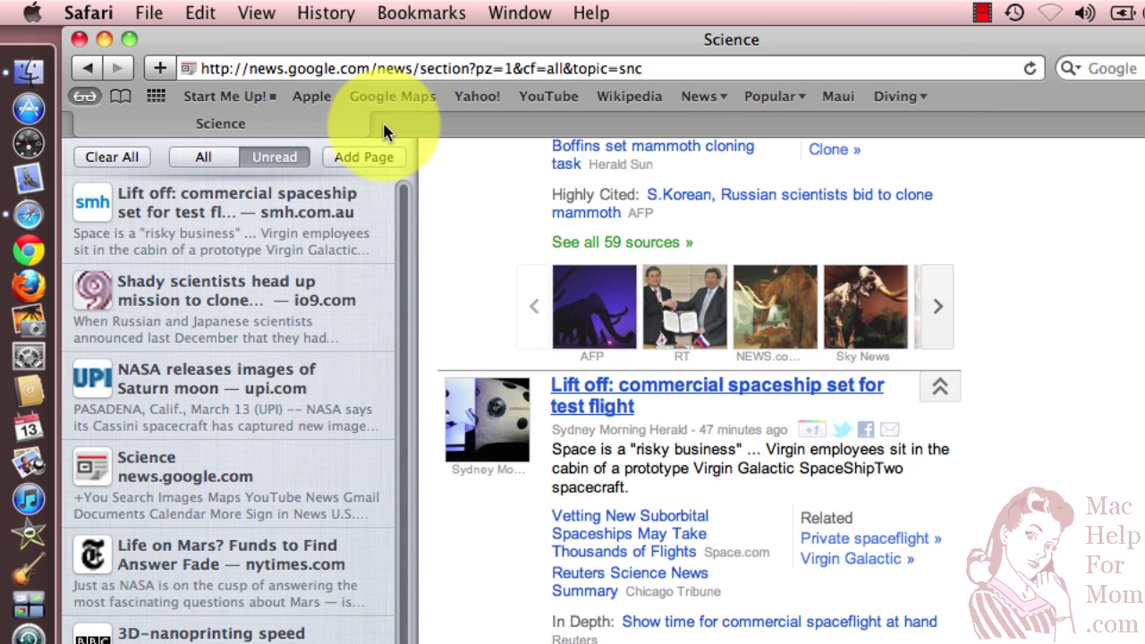
pyautogui.scroll(-3, 202, 337)
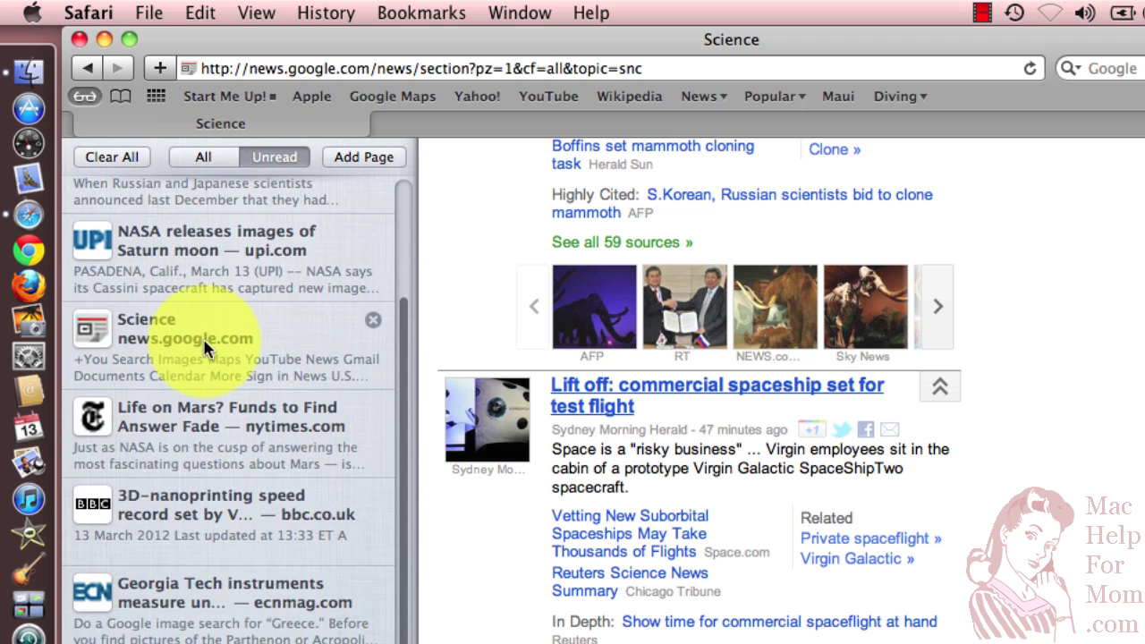
pyautogui.scroll(3, 202, 337)
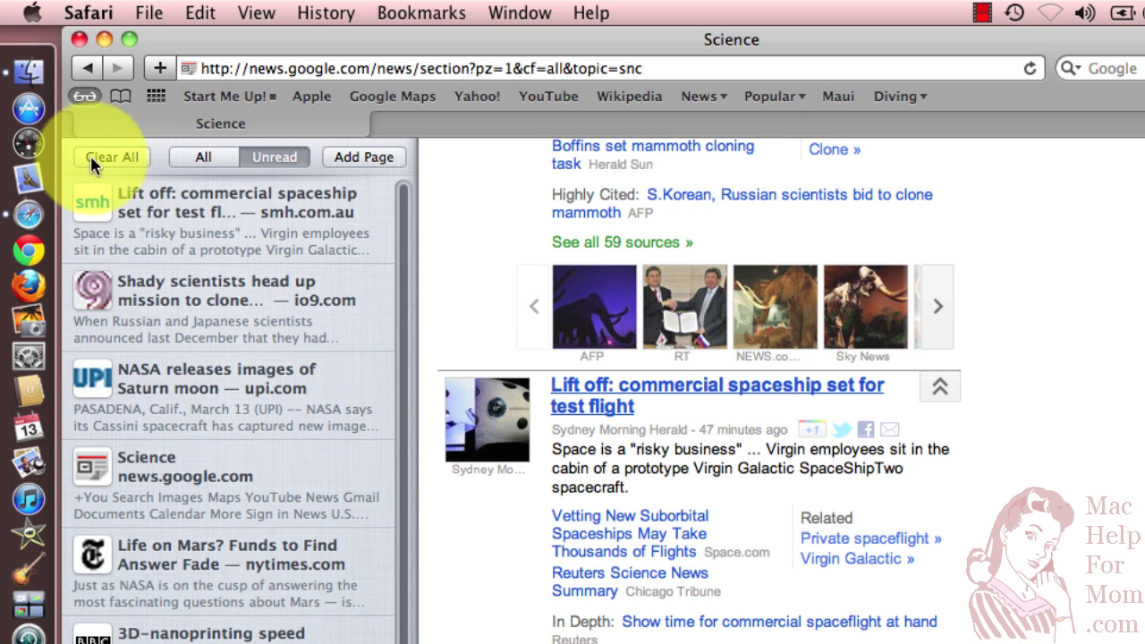
# - Hide the Reading List sidebar, then bring it back with View > Show Reading List
pyautogui.click(85, 95)
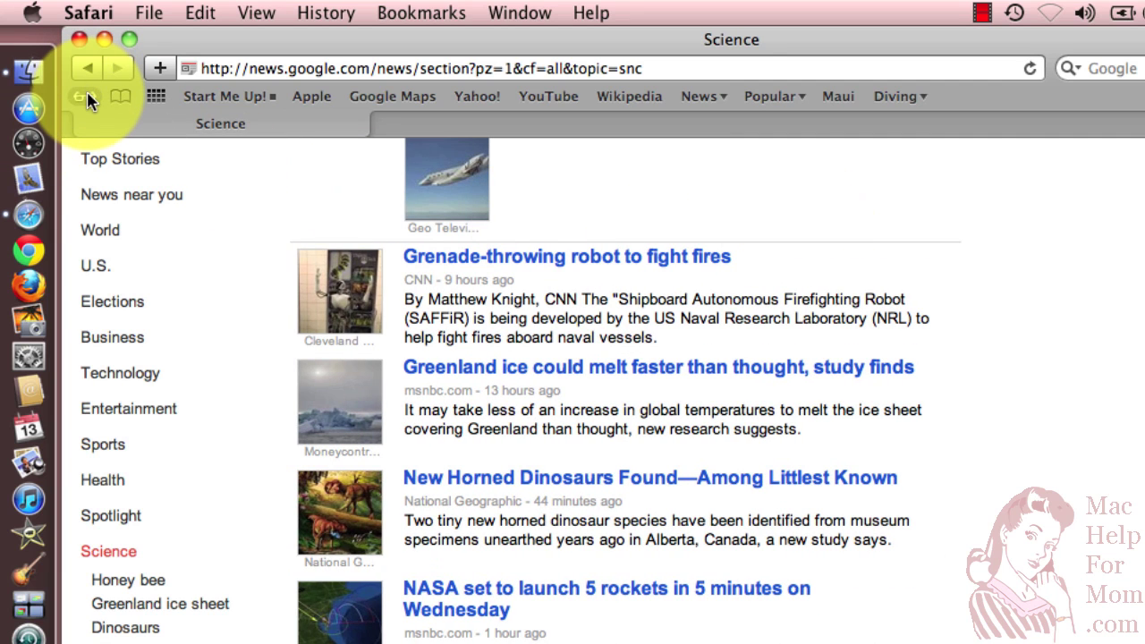
pyautogui.click(257, 14)
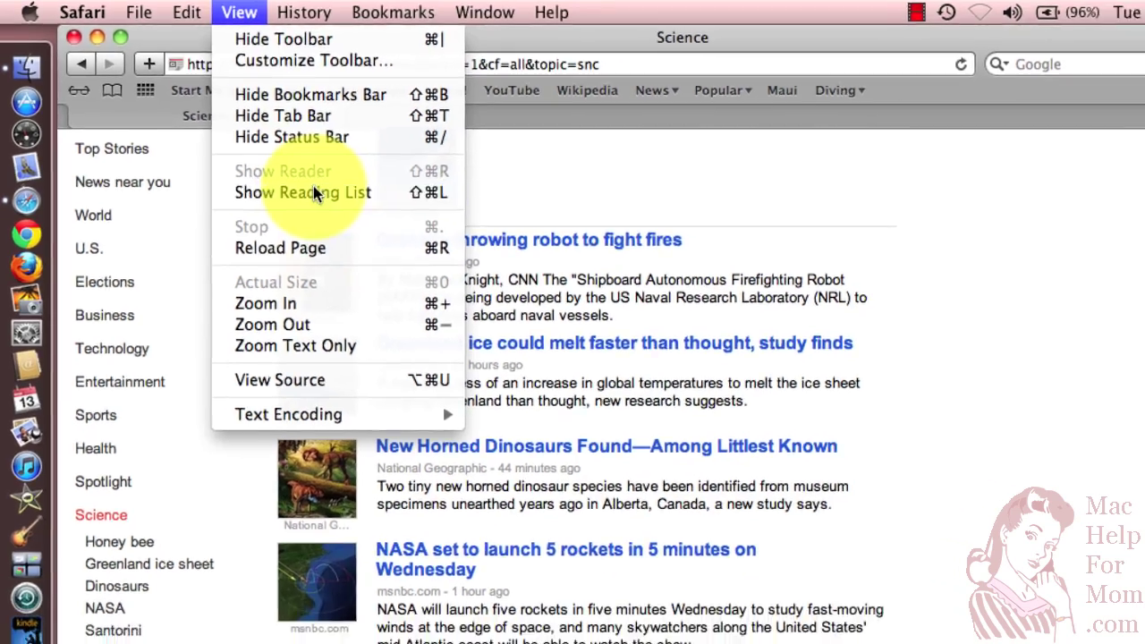
pyautogui.click(337, 206)
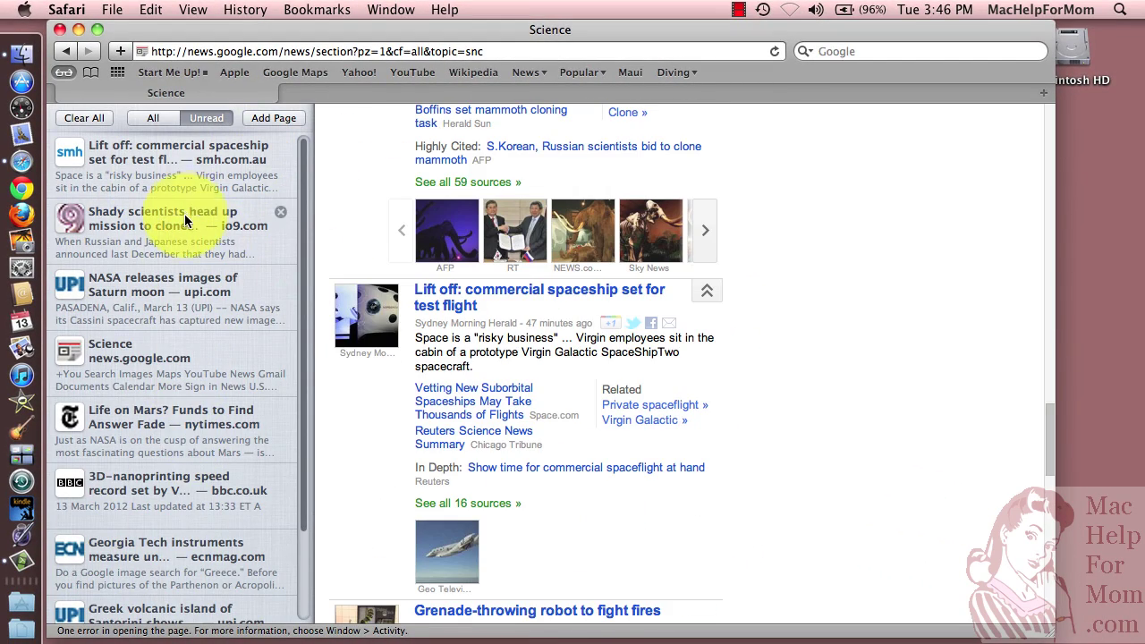
# - Open the Lift off, Shady scientists and Life on Mars? articles from the Reading List in turn
pyautogui.click(199, 166)
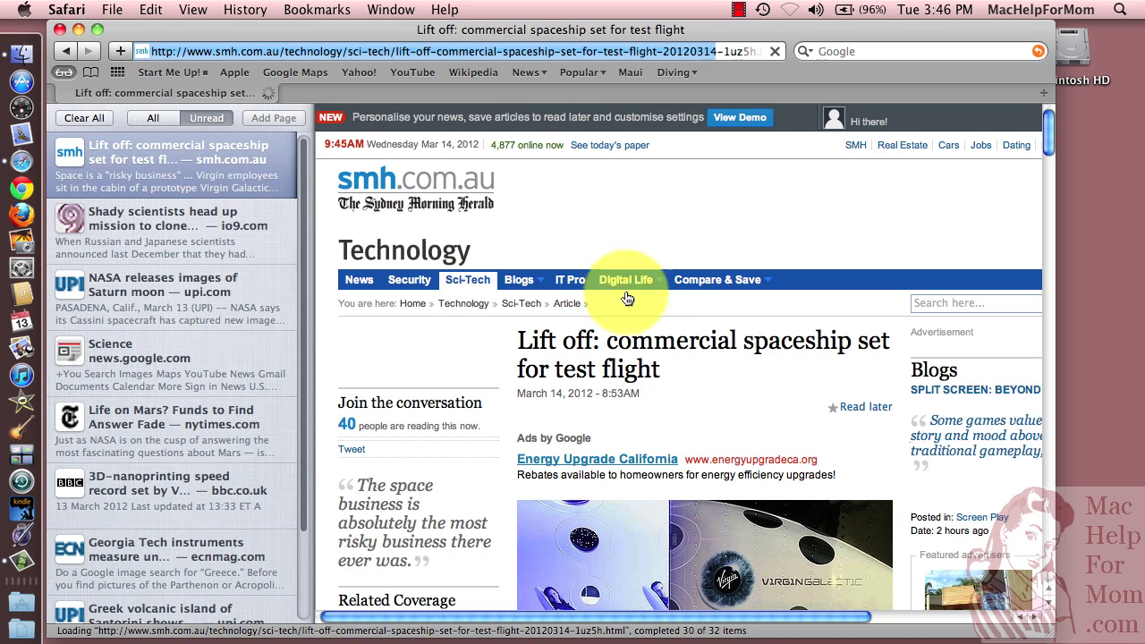
pyautogui.moveTo(627, 299)
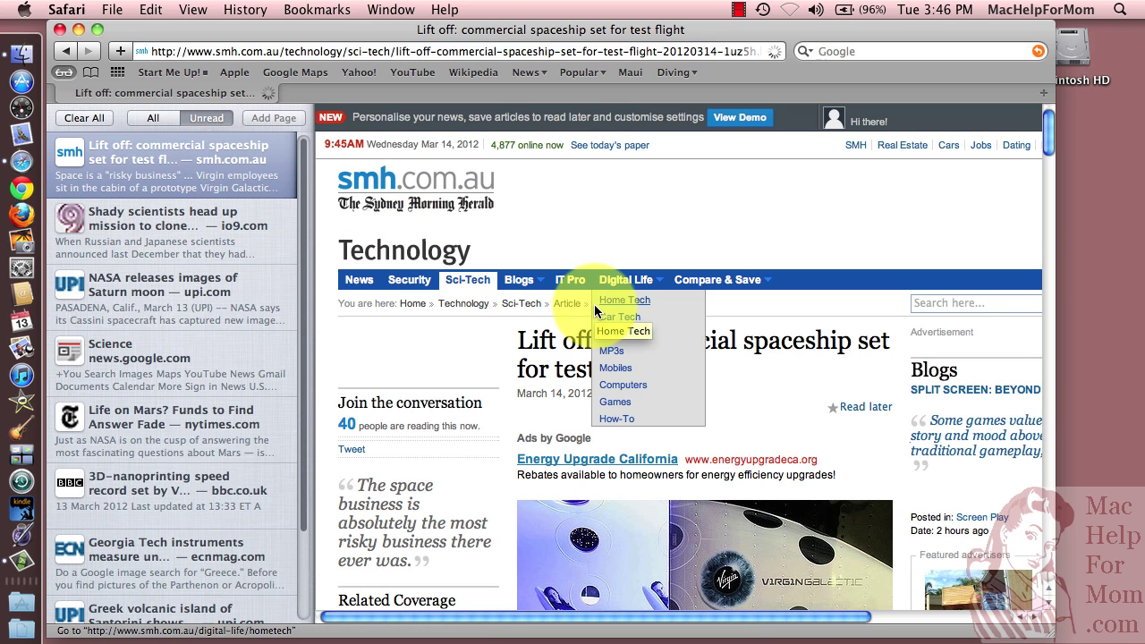
pyautogui.scroll(-10, 817, 345)
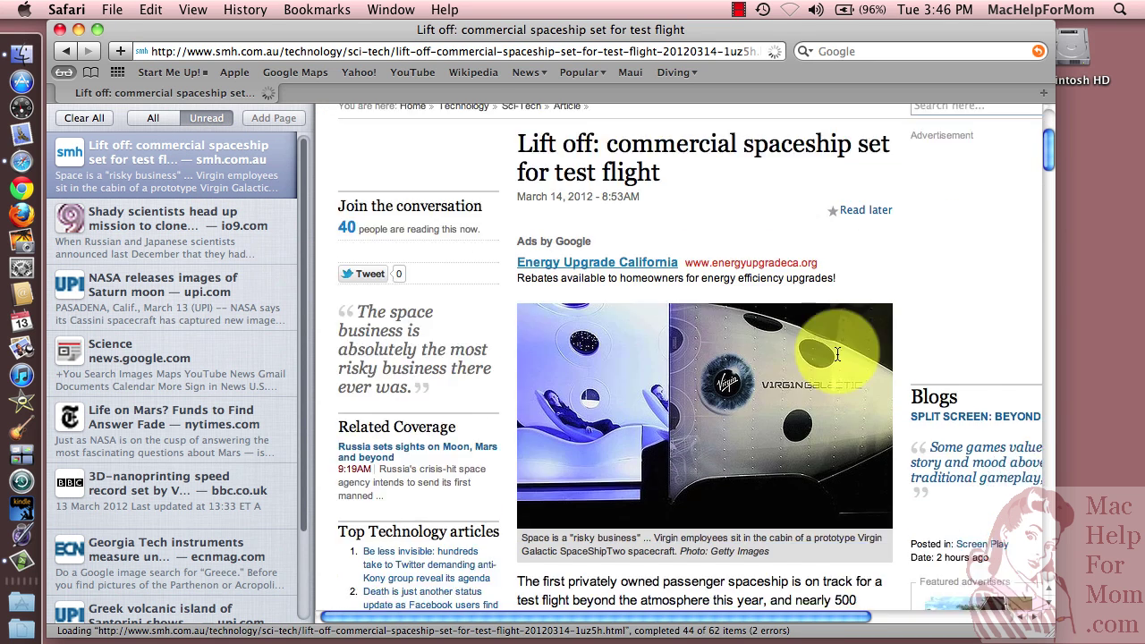
pyautogui.scroll(-3, 837, 355)
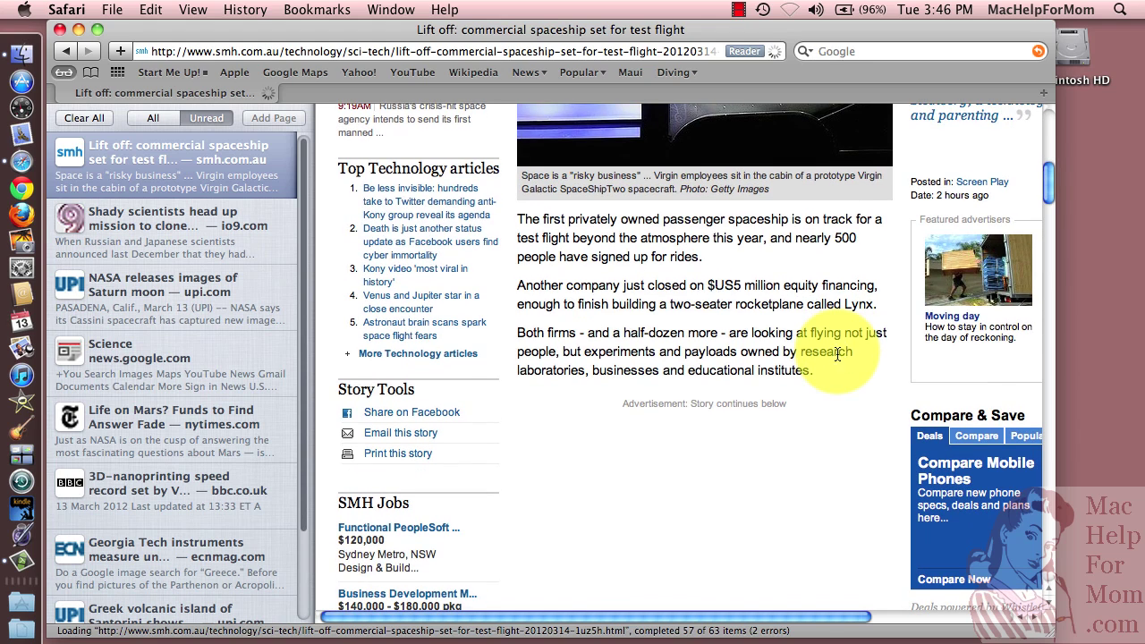
pyautogui.click(161, 237)
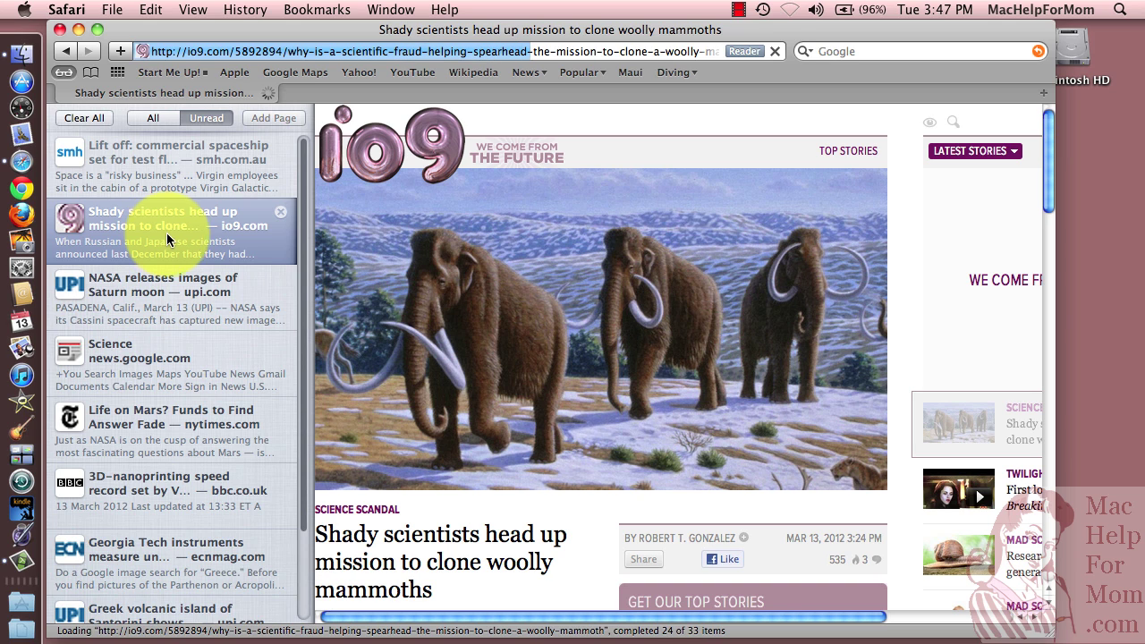
pyautogui.click(179, 420)
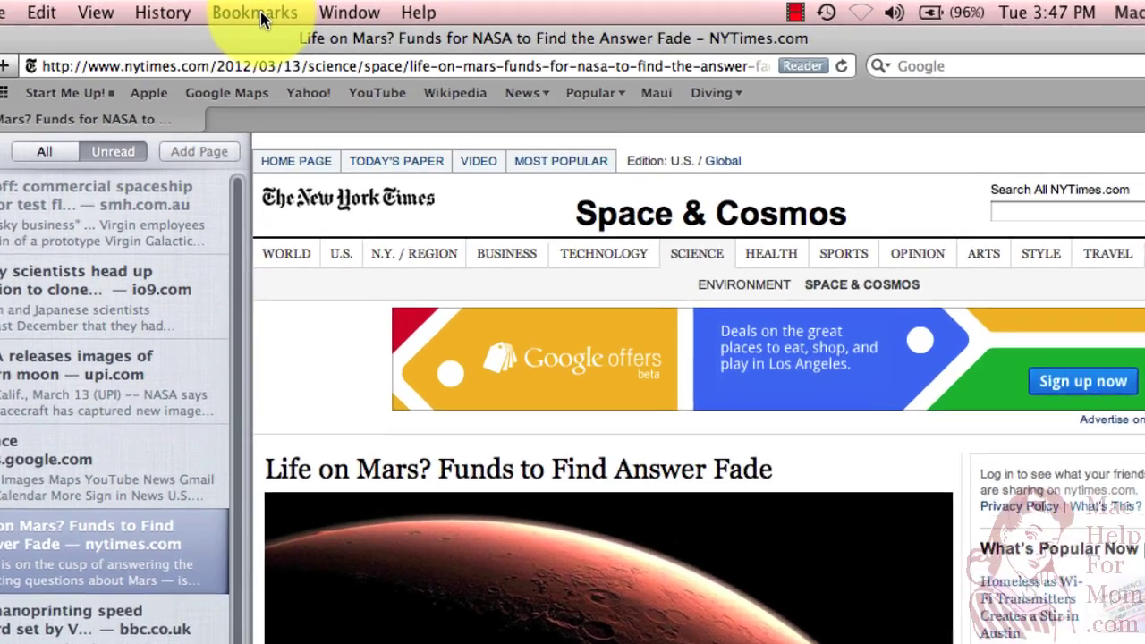
pyautogui.click(317, 9)
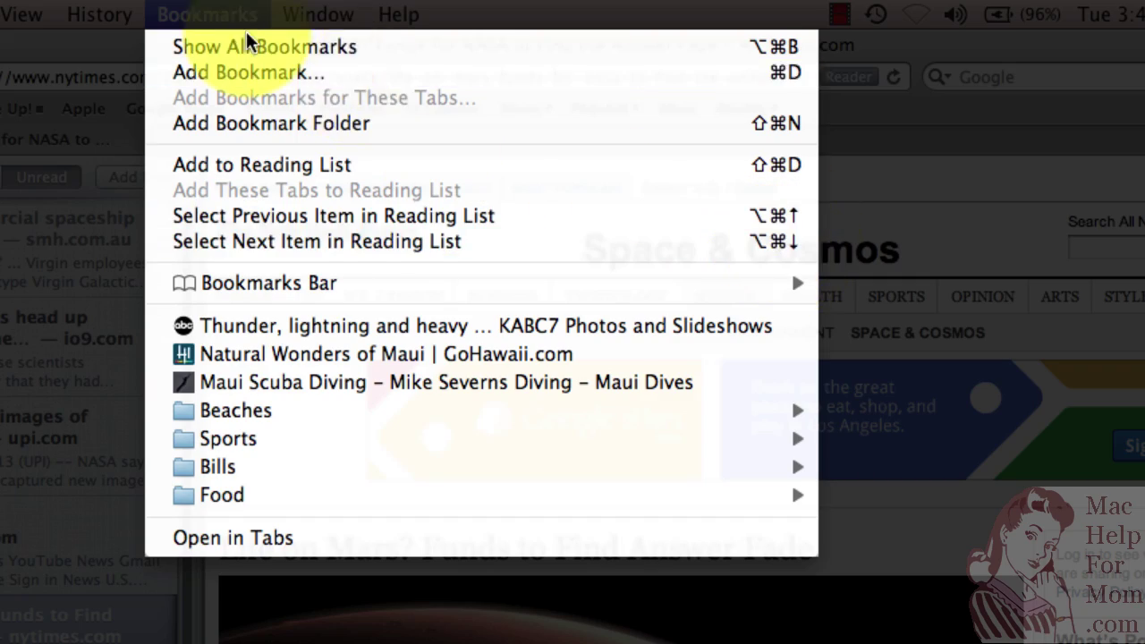
pyautogui.click(207, 15)
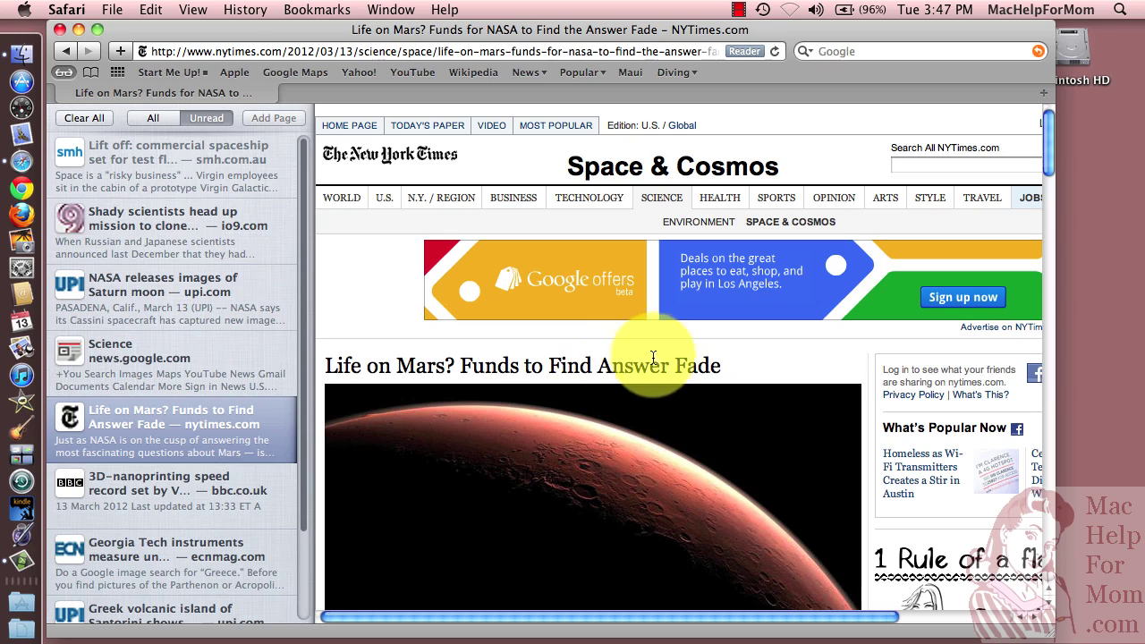
pyautogui.scroll(-20, 668, 358)
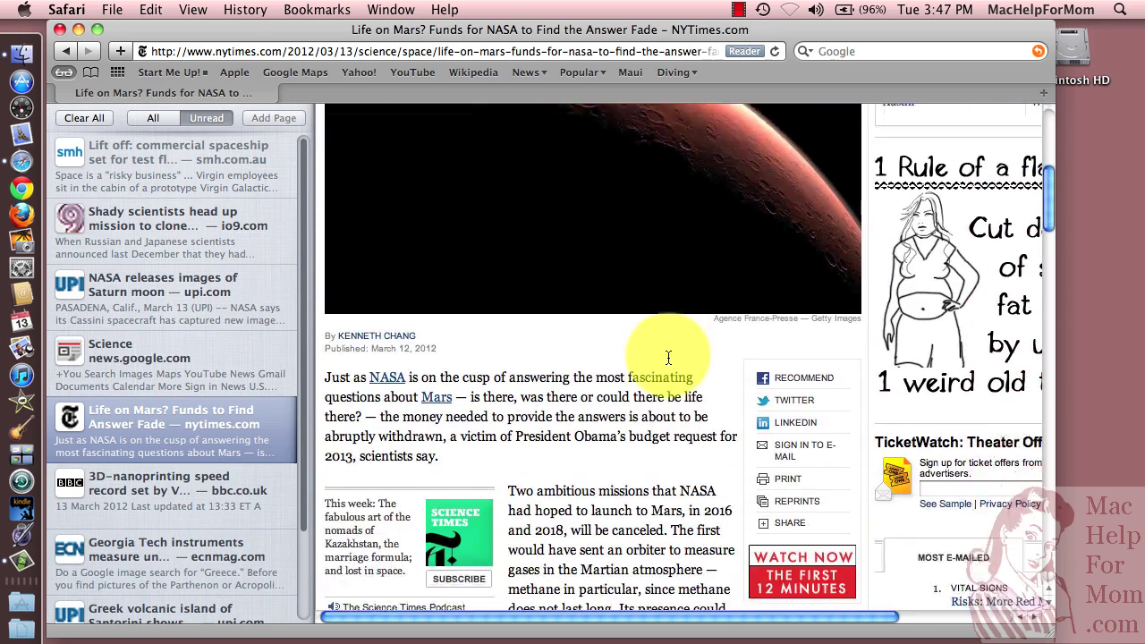
pyautogui.scroll(-5, 669, 358)
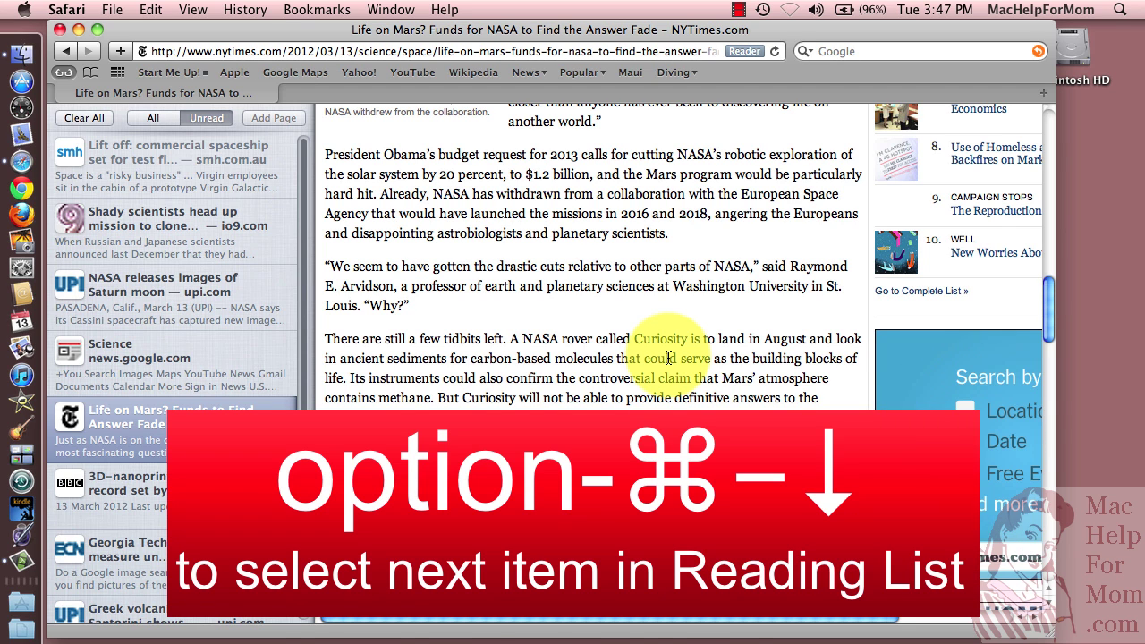
# - Step down two Reading List items with Option-Command-Down and close the ECN newsletter popup
pyautogui.press('alt+super+Down')
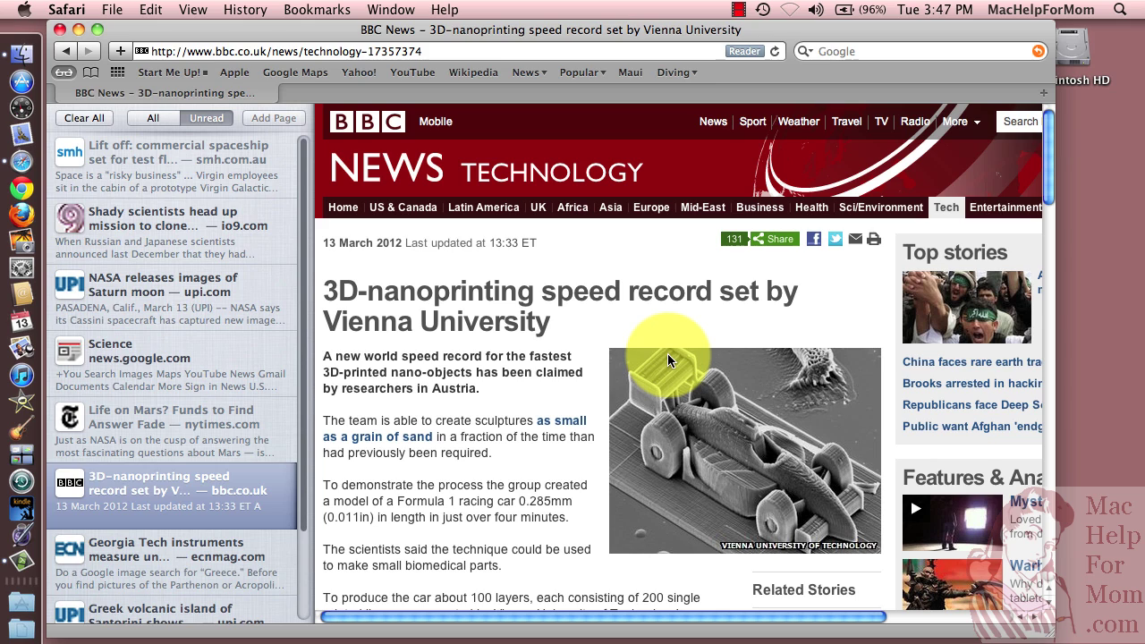
pyautogui.press('alt+super+Down')
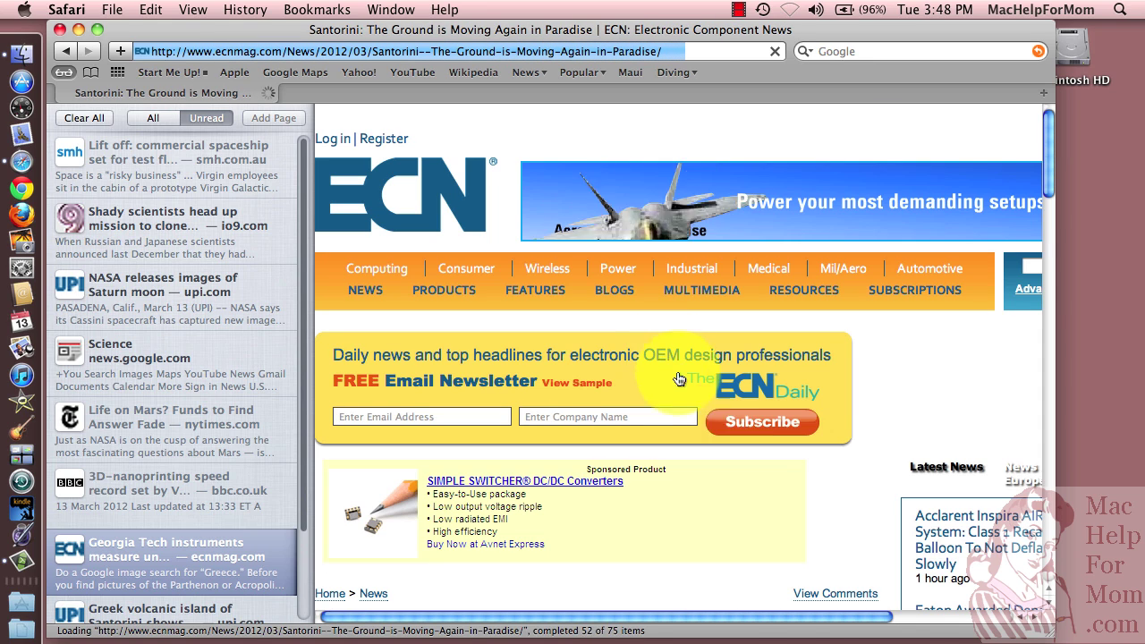
pyautogui.scroll(-5, 533, 376)
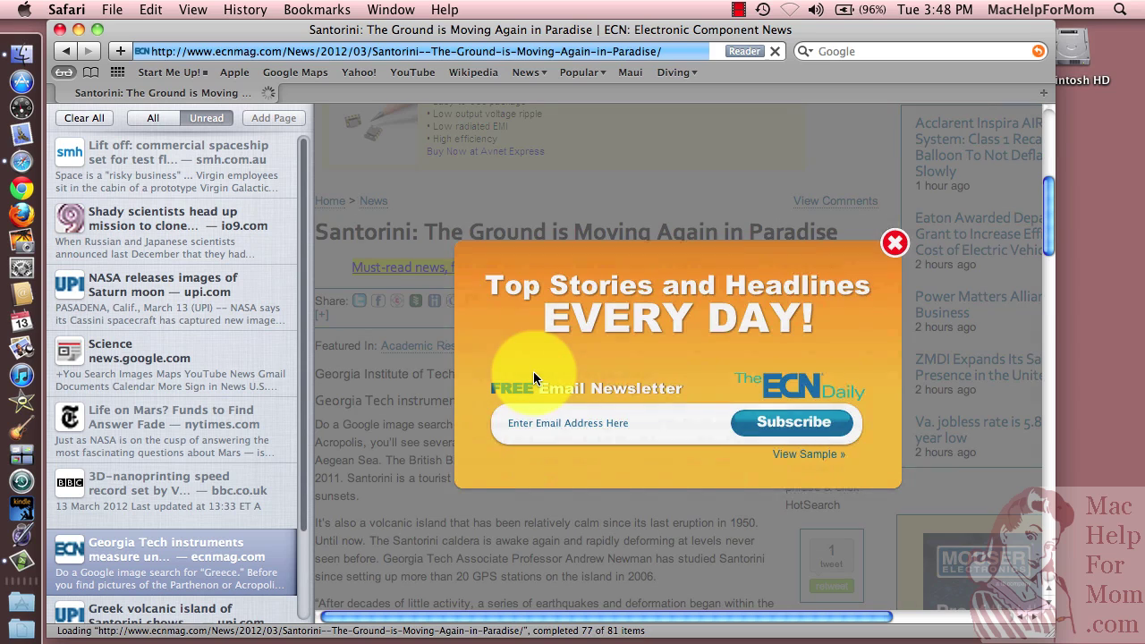
pyautogui.click(893, 246)
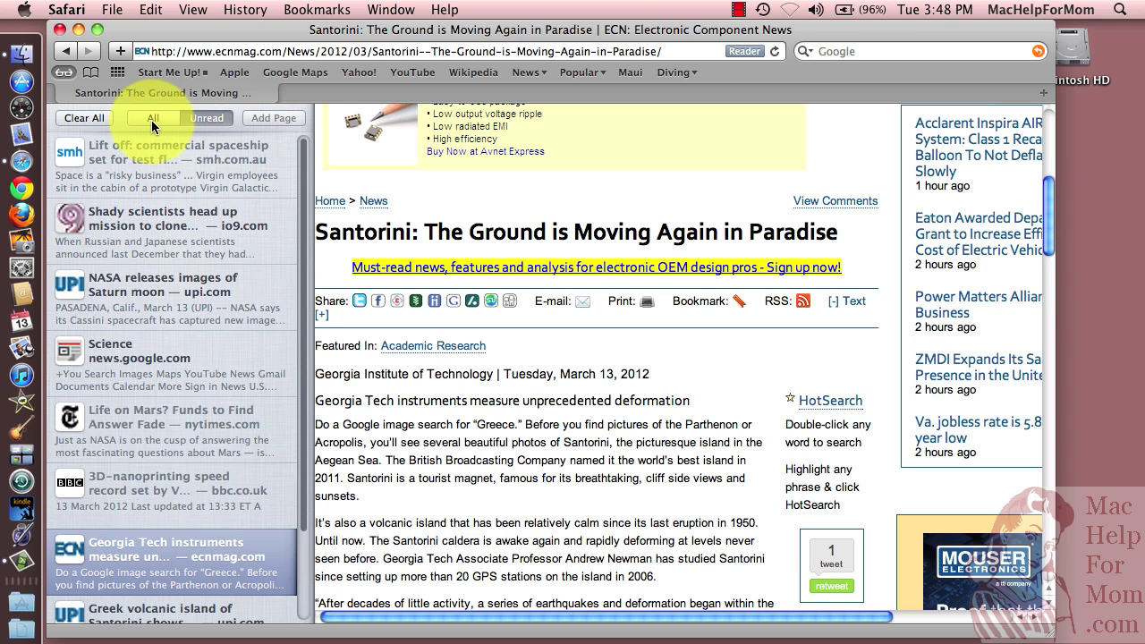
# - Switch the Reading List filter between Unread and All, ending on Unread
pyautogui.click(198, 120)
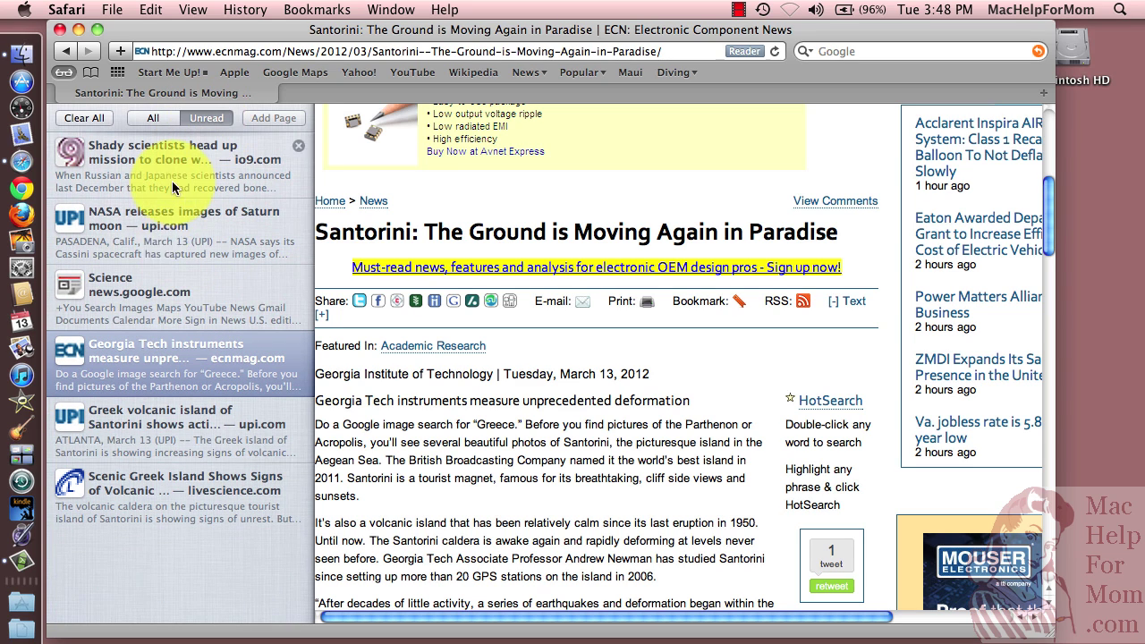
pyautogui.click(156, 119)
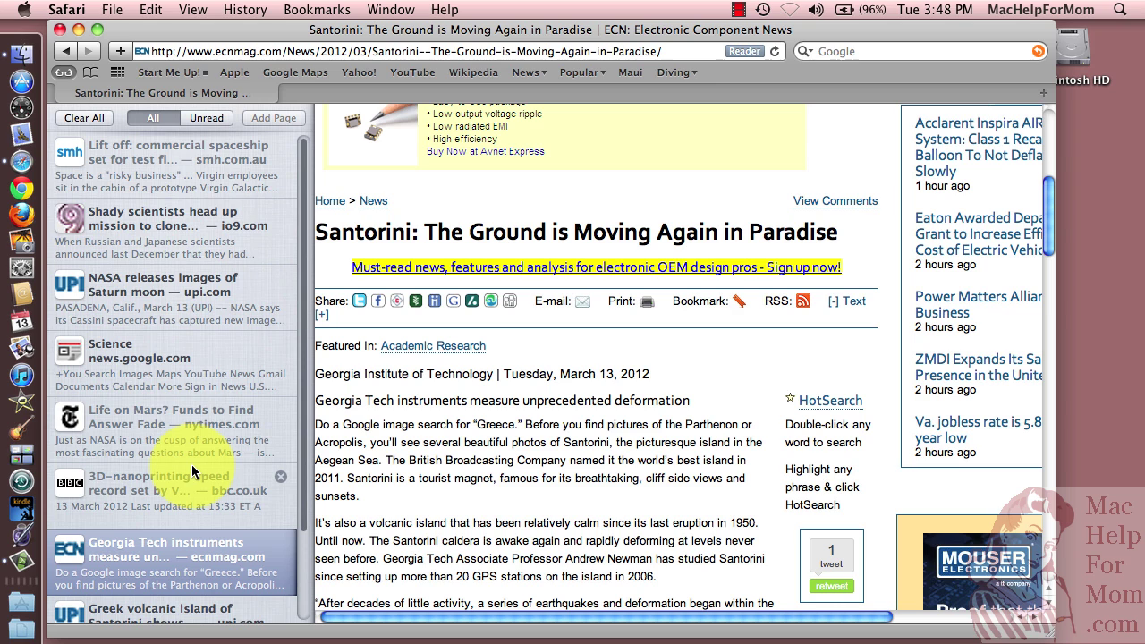
pyautogui.click(208, 119)
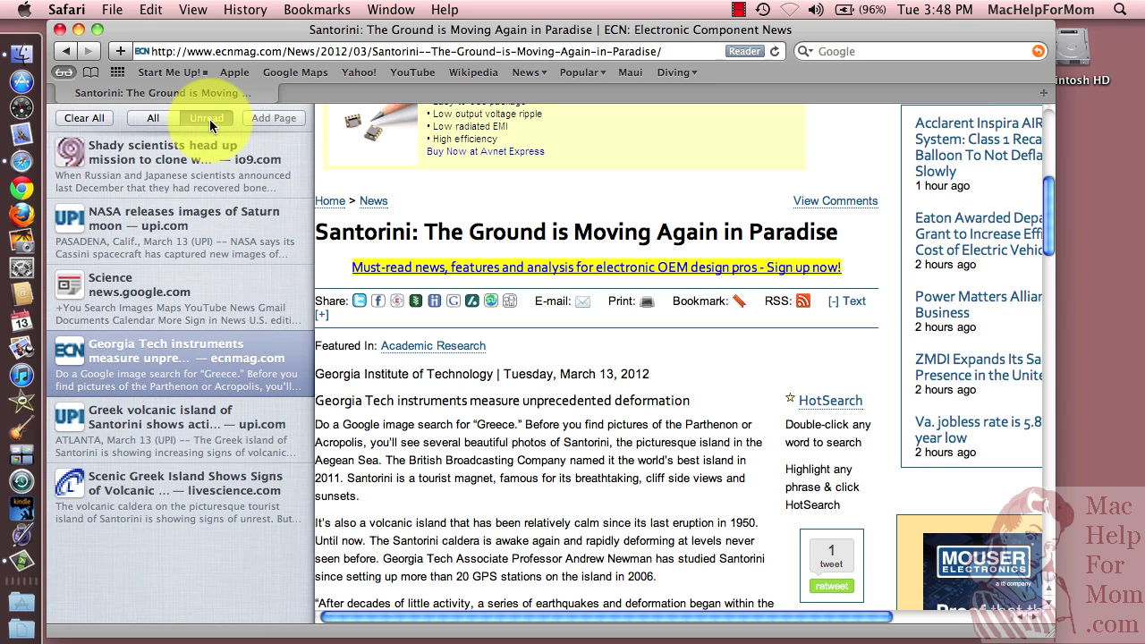
# - Remove the Shady scientists item, then Clear All and confirm to empty the list
pyautogui.click(299, 148)
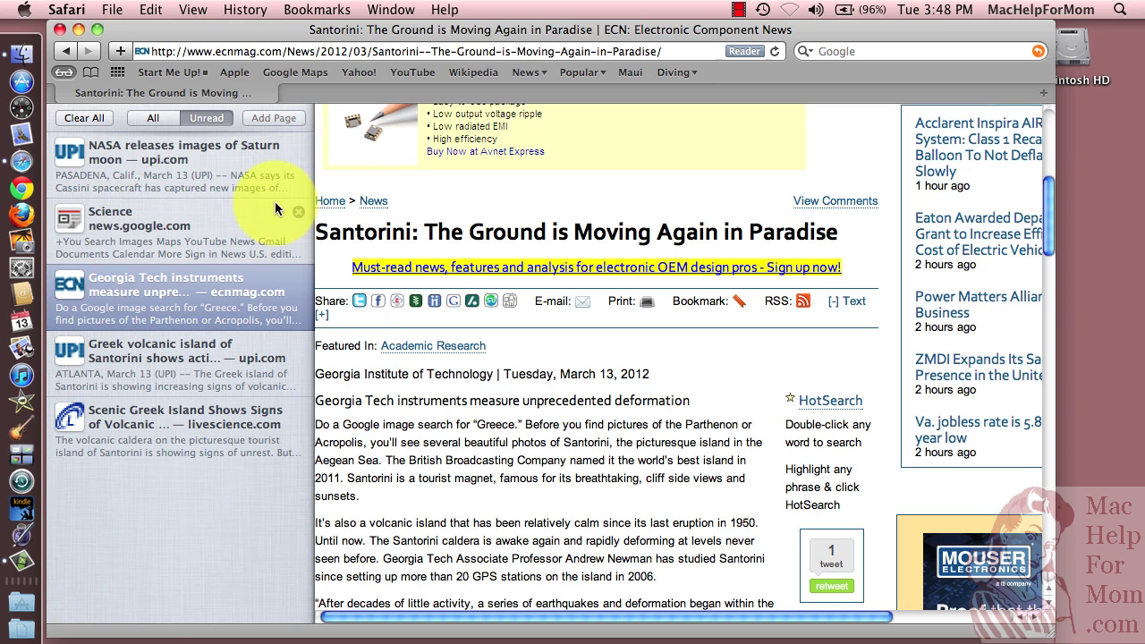
pyautogui.click(92, 120)
pyautogui.click(685, 194)
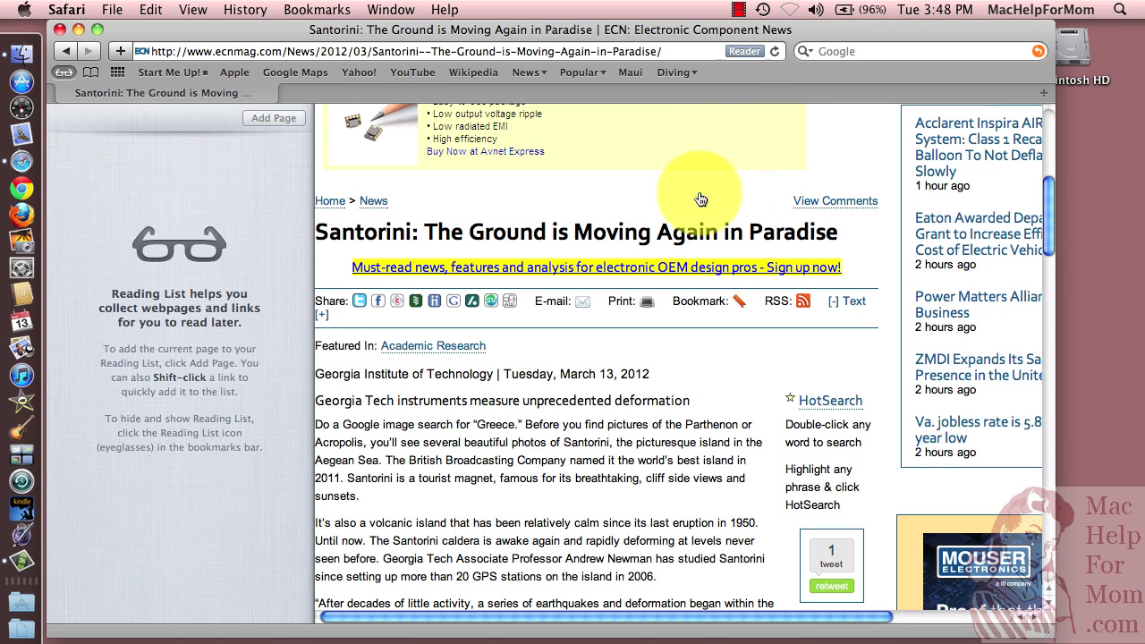